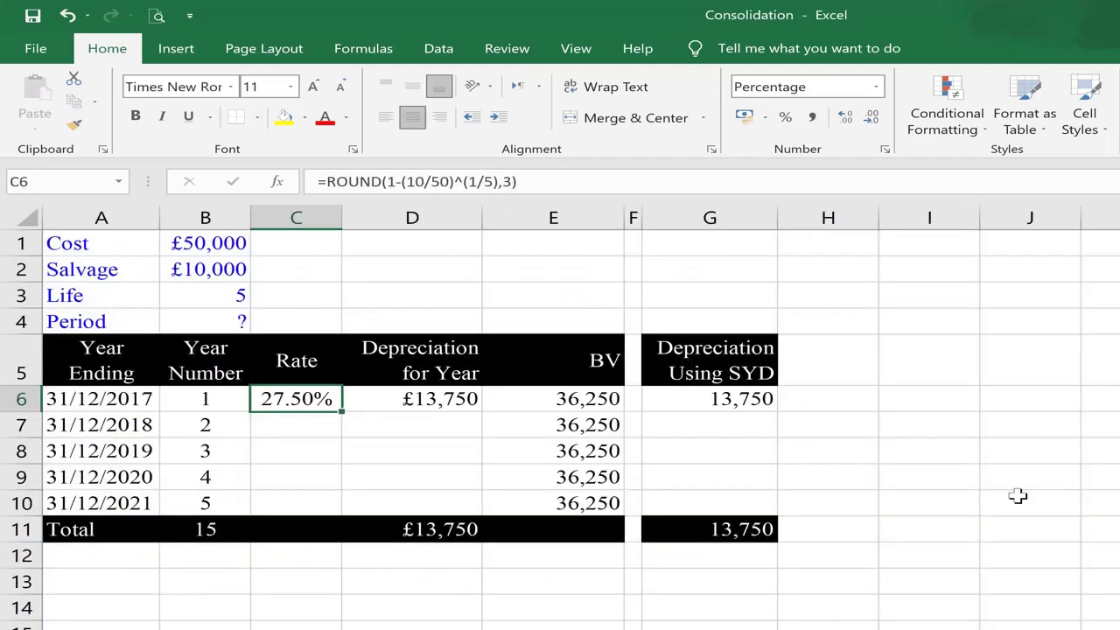
Examine the cost, salvage, life and period inputs in A1:B4.
key("ctrl+Home")
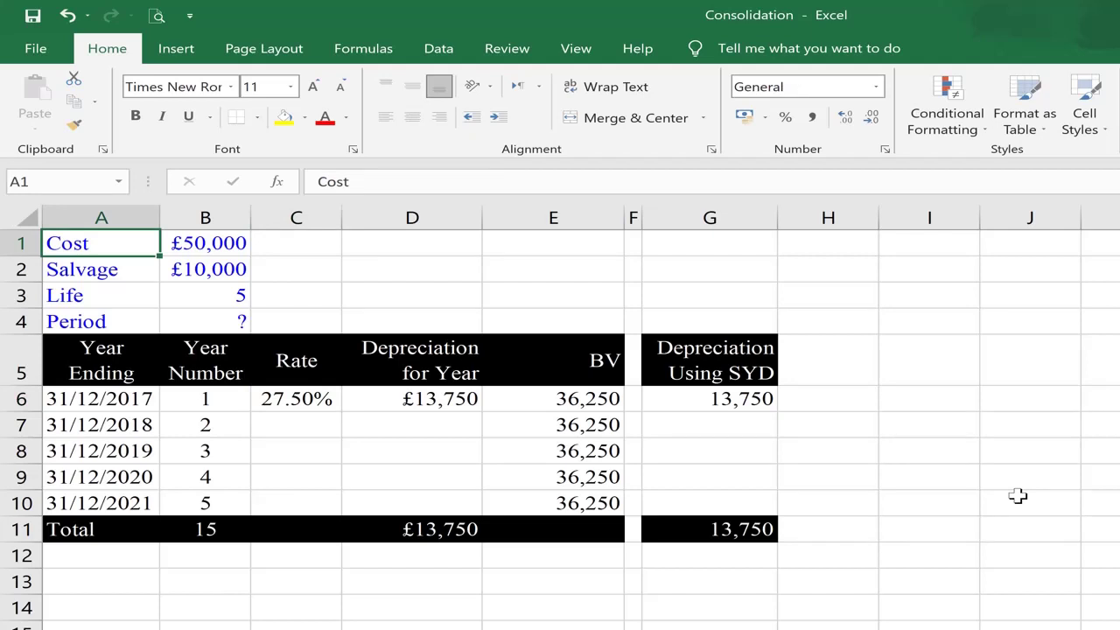
key("shift+Down")
key("shift+Down")
key("shift+Down")
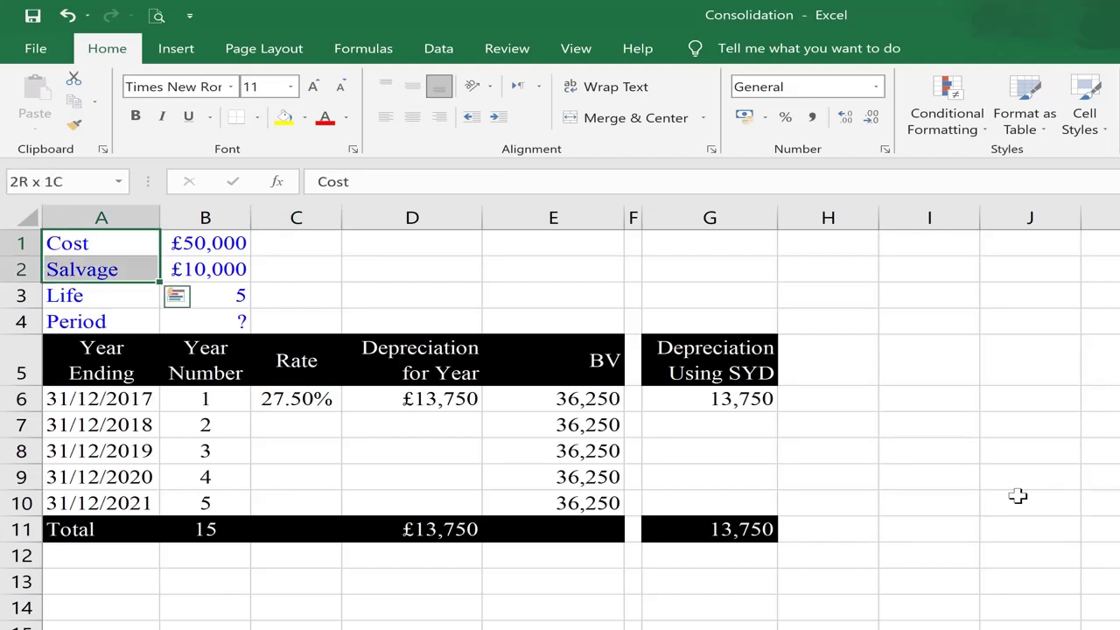
key("shift+Right")
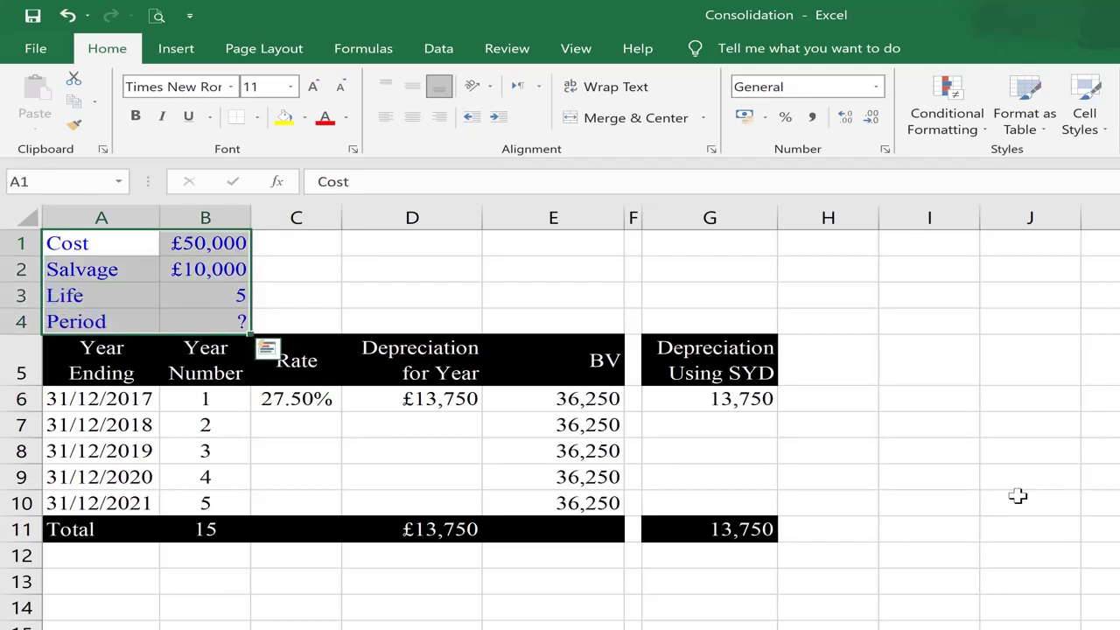
key("Down")
key("Up")
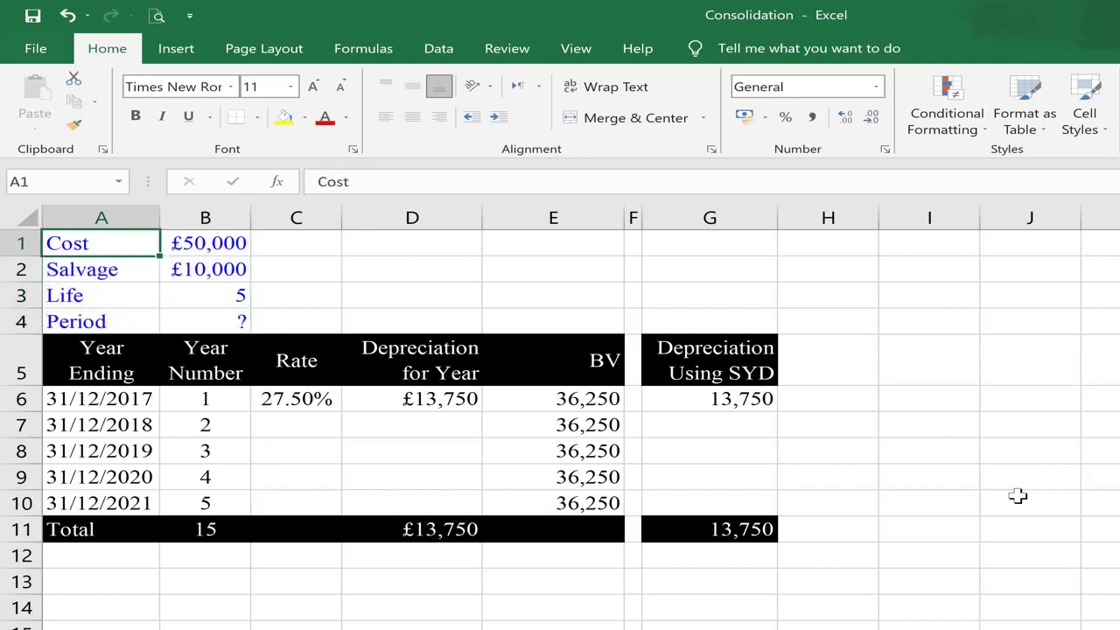
key("Right")
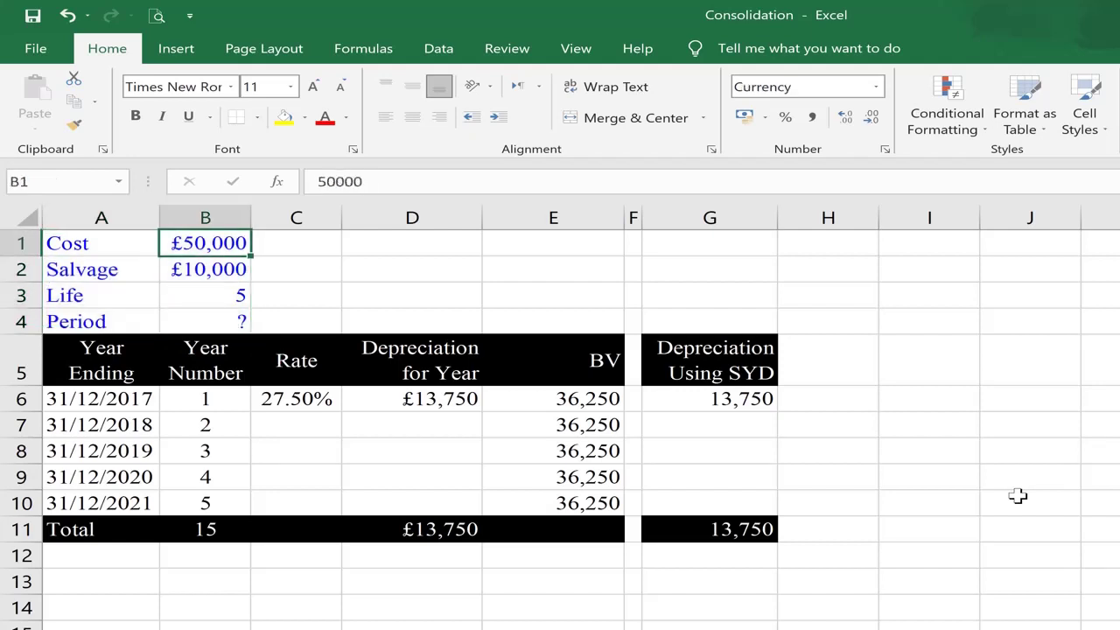
key("Down")
key("Down")
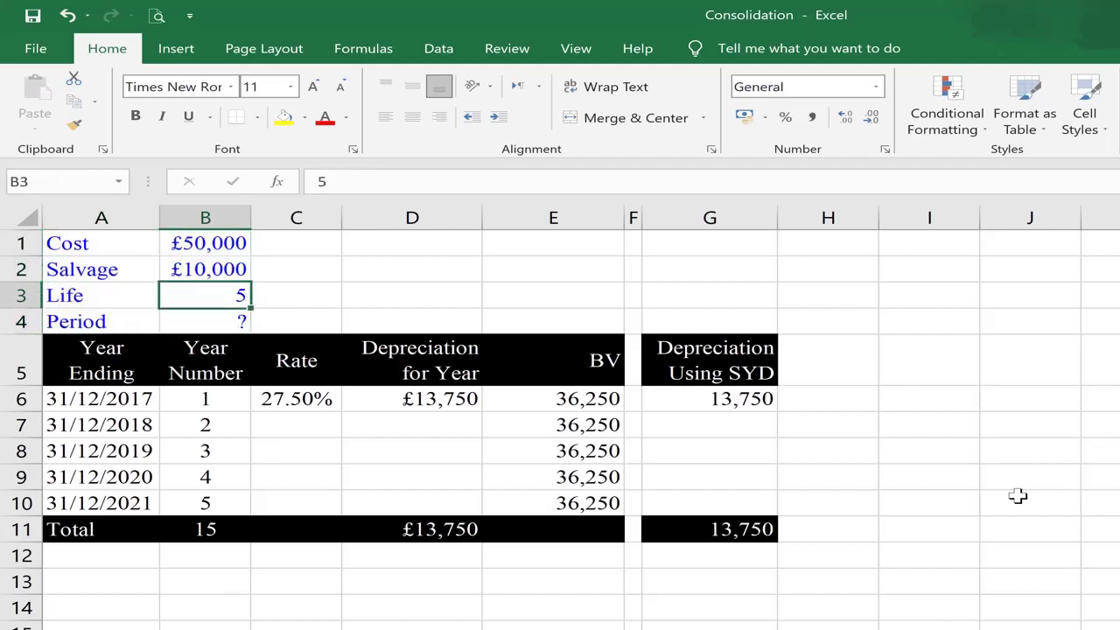
key("Down")
key("Left")
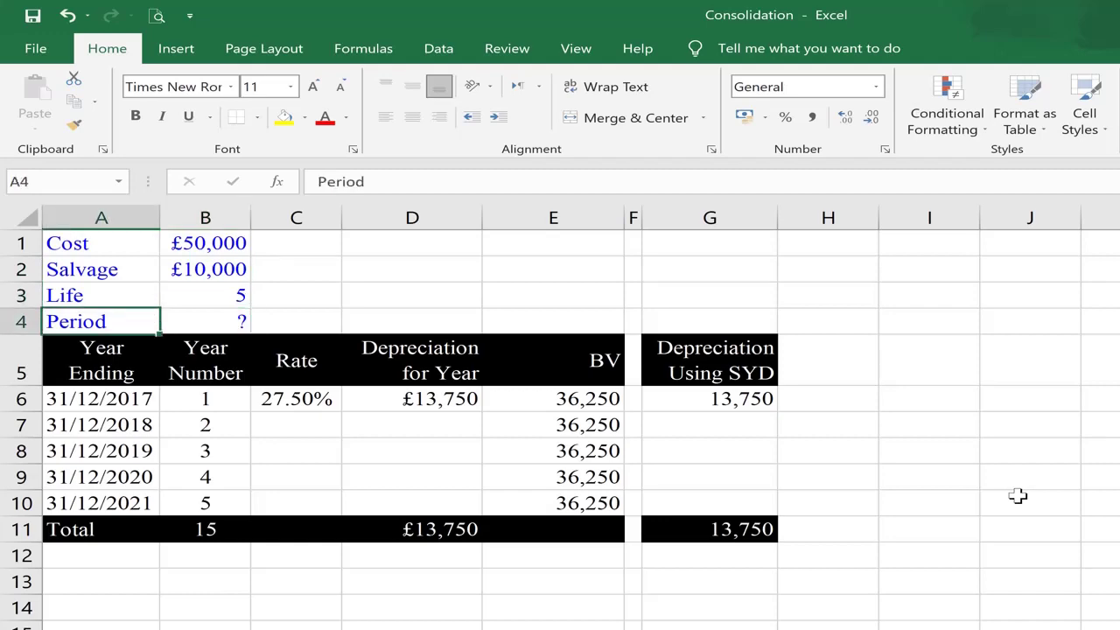
Below the declining balance rate equations, enter the formula =1-(10/50)^(1/5) in cell G27.
scroll(977, 484, "down", 2)
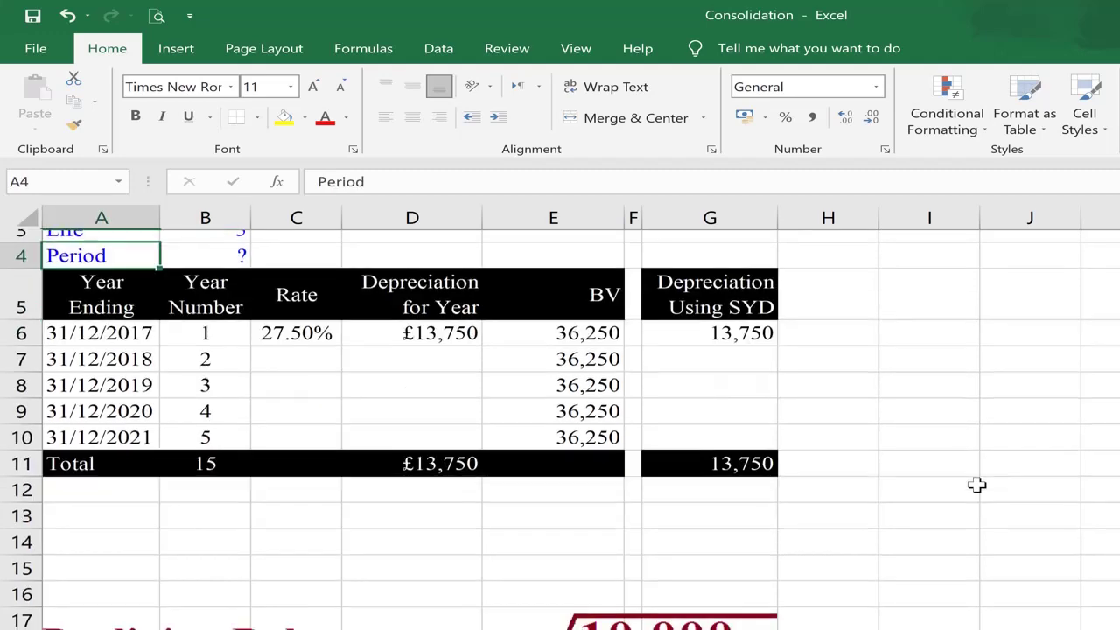
scroll(977, 484, "down", 1)
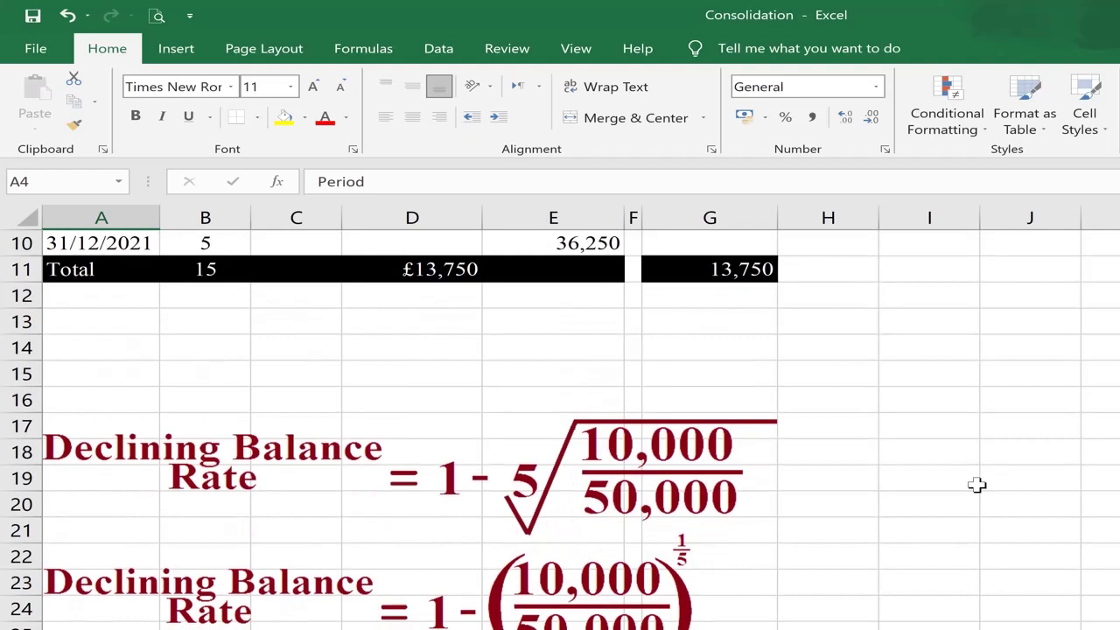
scroll(977, 485, "down", 1)
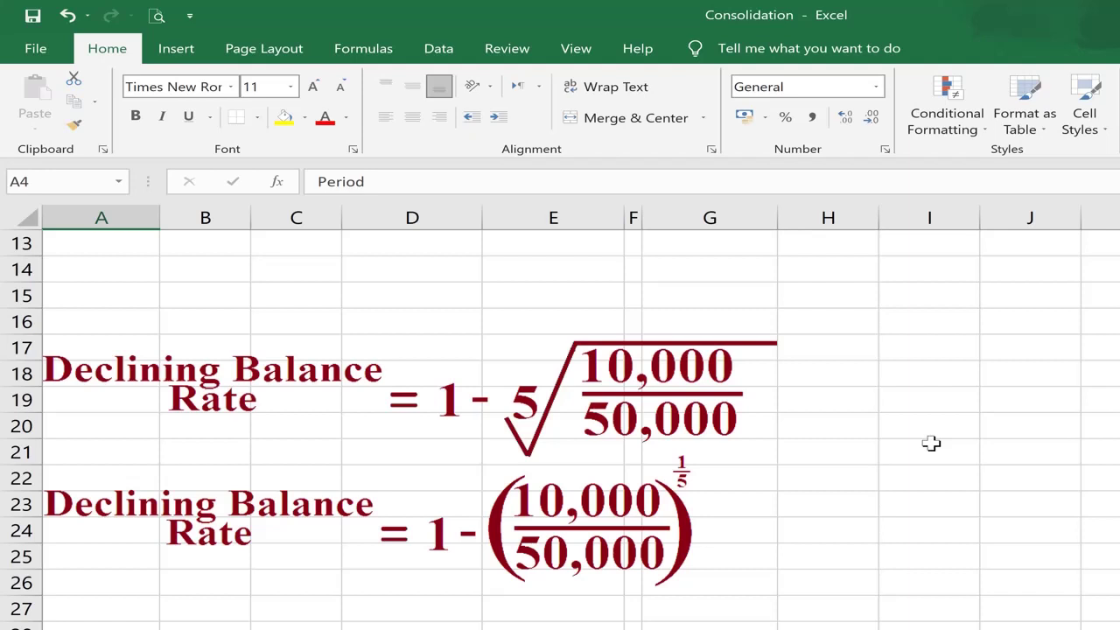
scroll(931, 443, "up", 4)
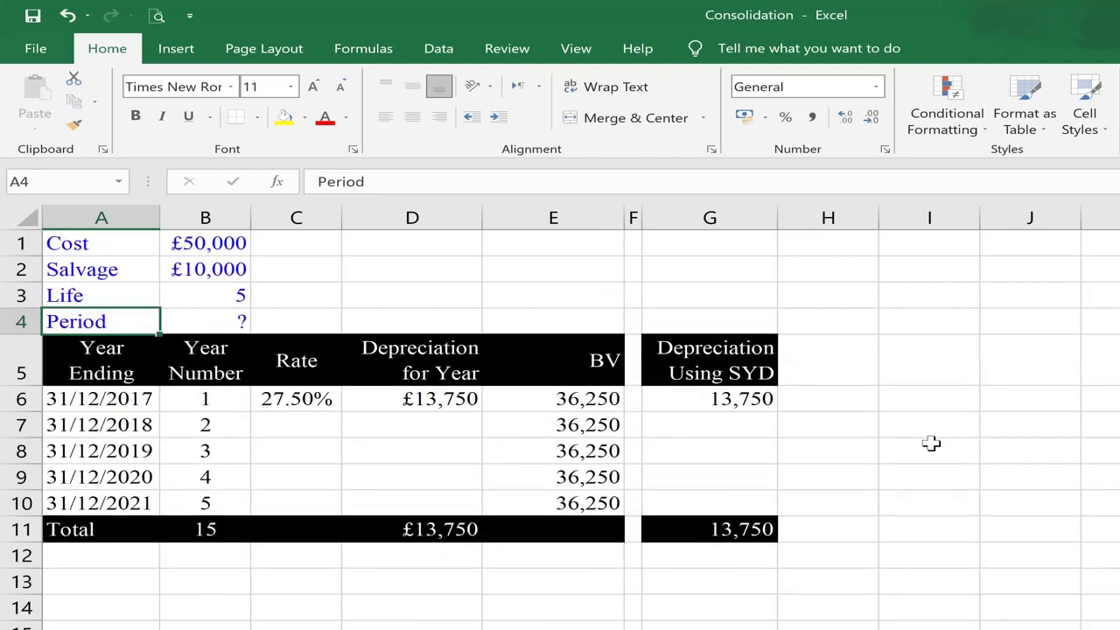
scroll(931, 444, "down", 4)
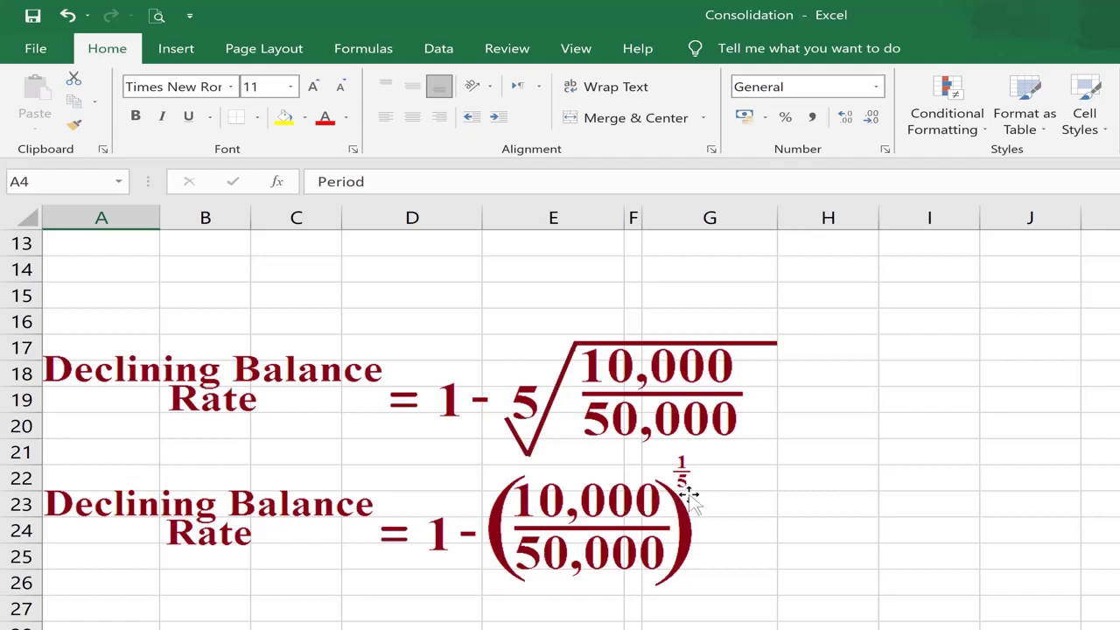
scroll(689, 495, "down", 1)
left_click(710, 525)
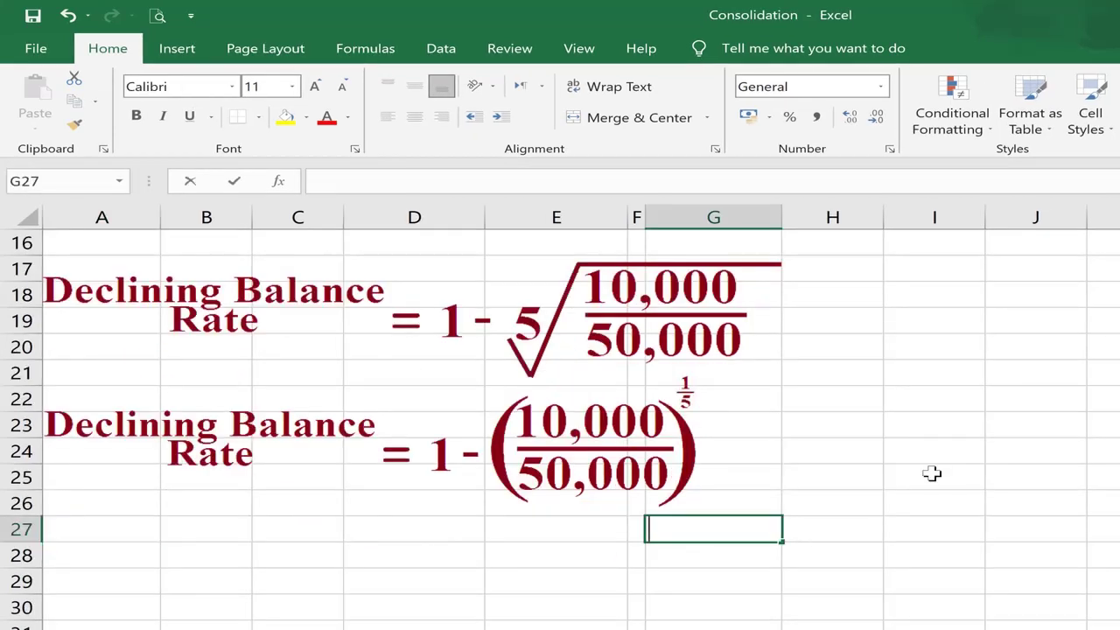
type("=")
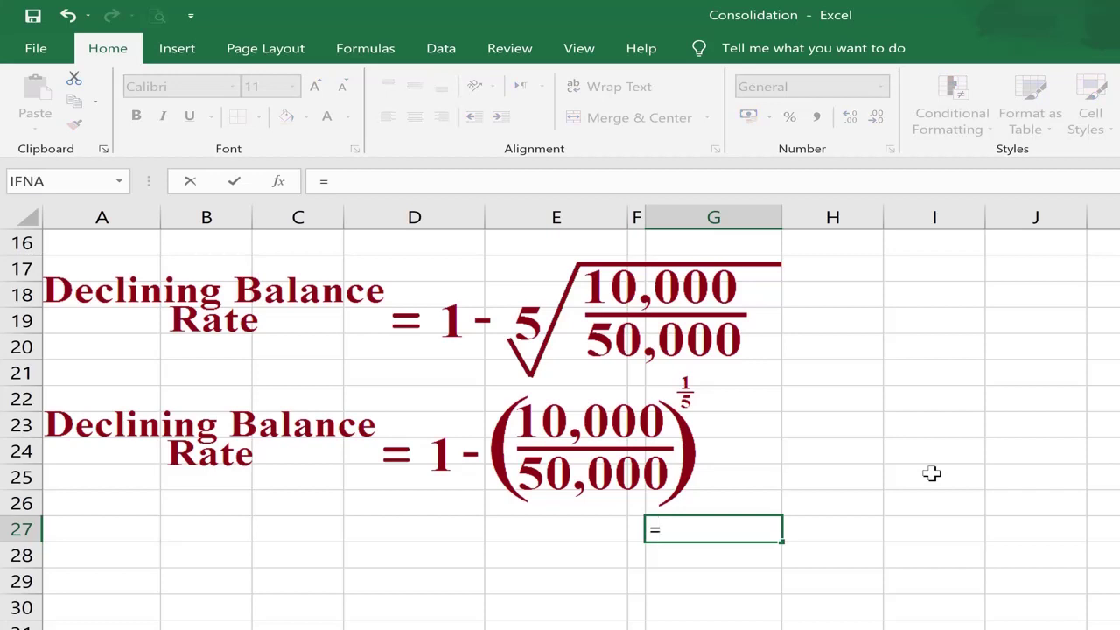
type("1-(10")
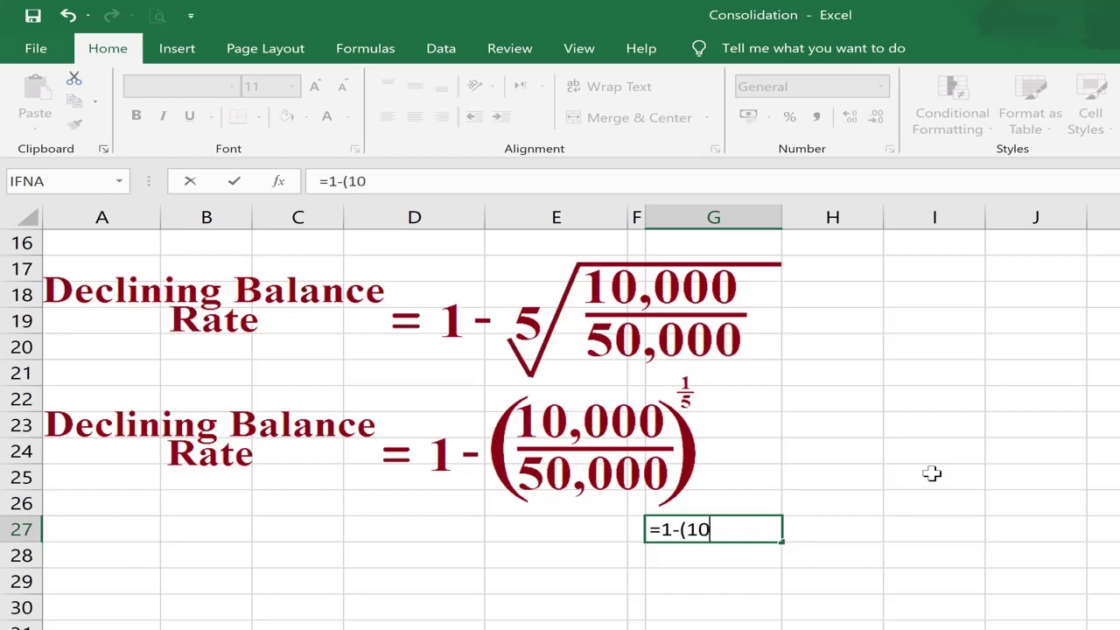
type("/50)^")
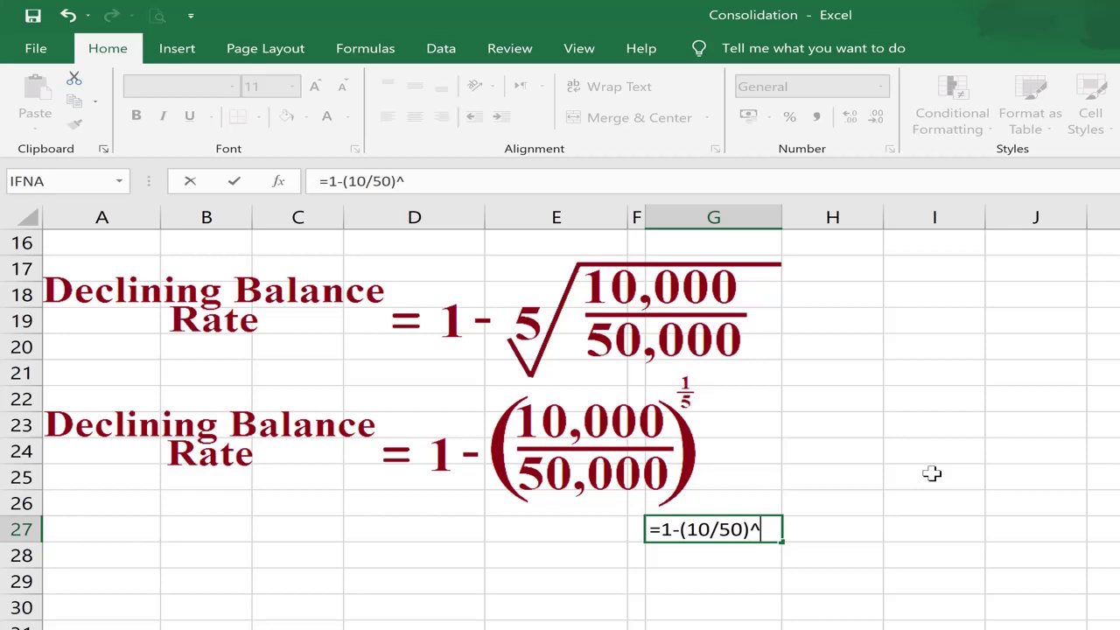
type("(1/5)")
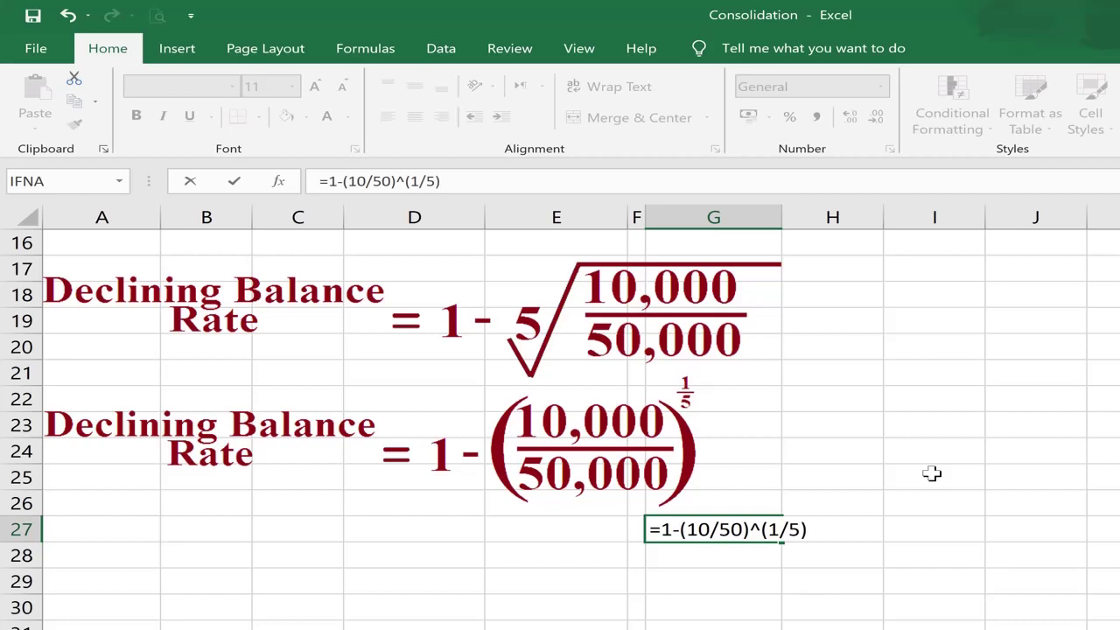
key("Return")
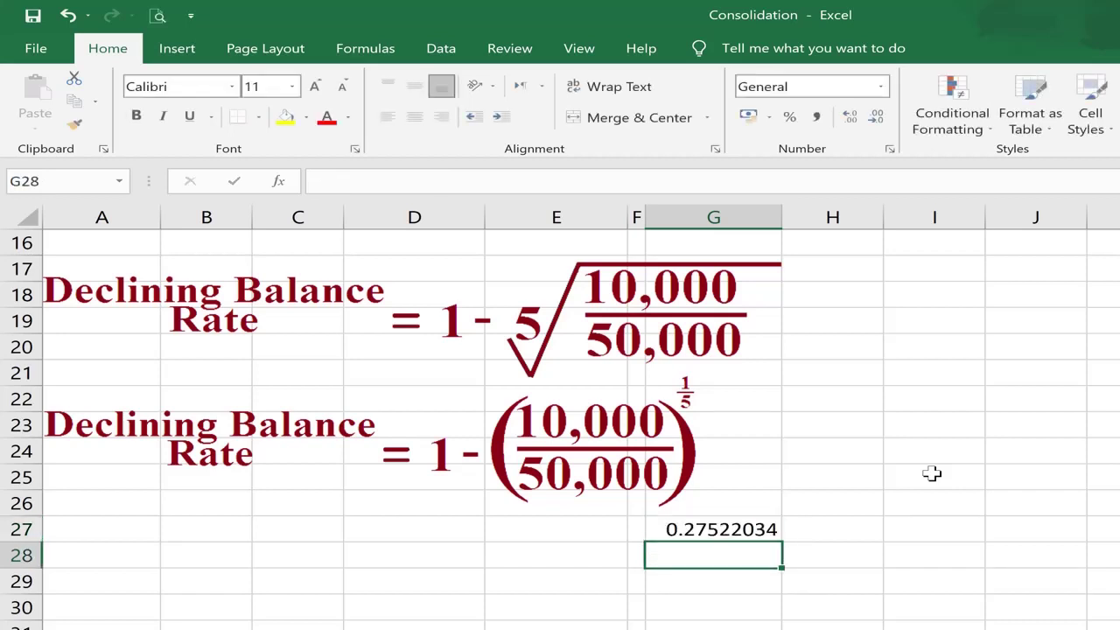
Review the rate formula in G27 and the rounded version in the first-year Rate cell C6.
key("Up")
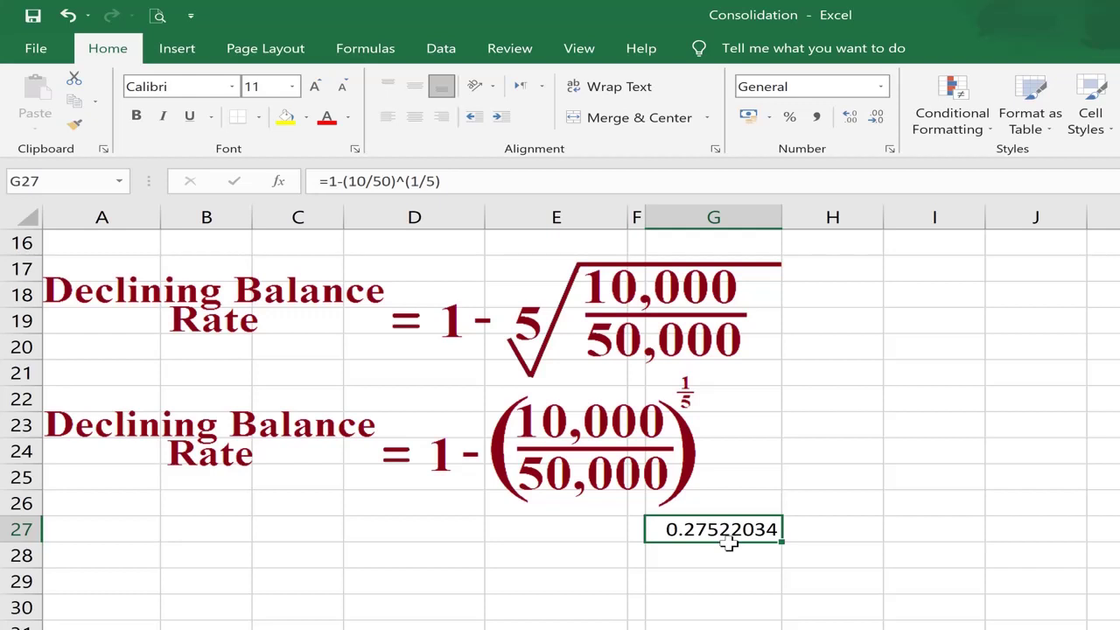
scroll(728, 543, "up", 5)
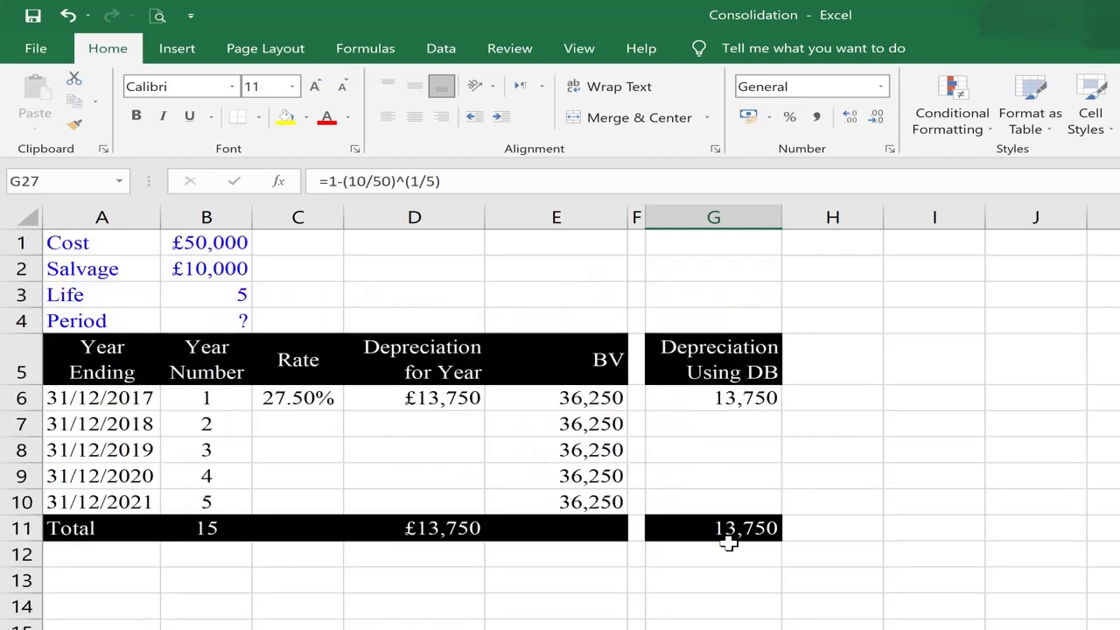
left_click(311, 398)
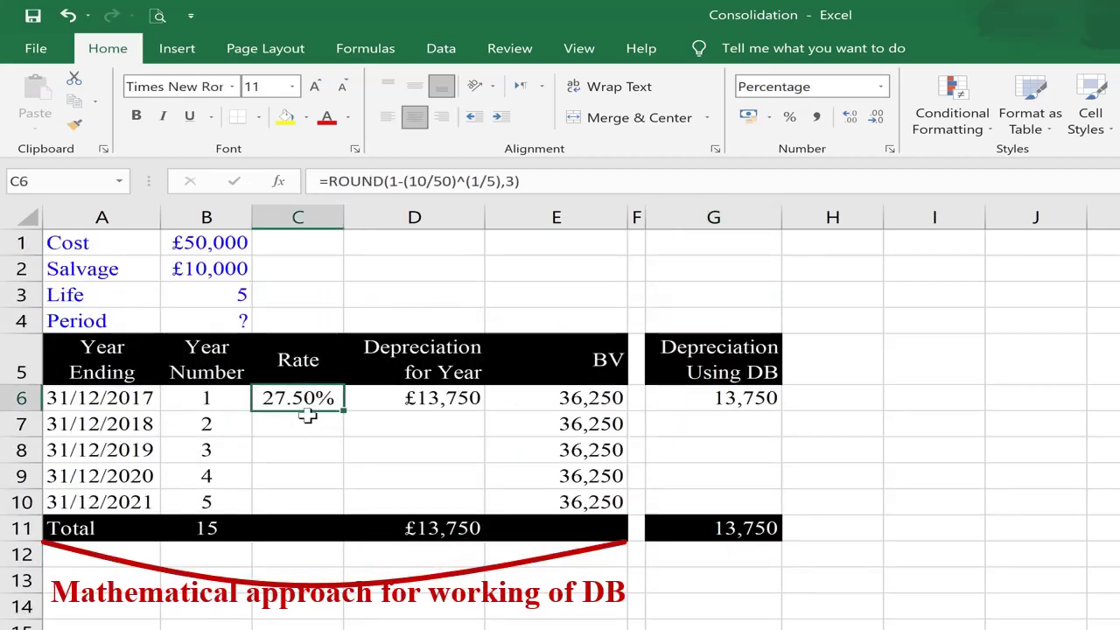
double_click(306, 408)
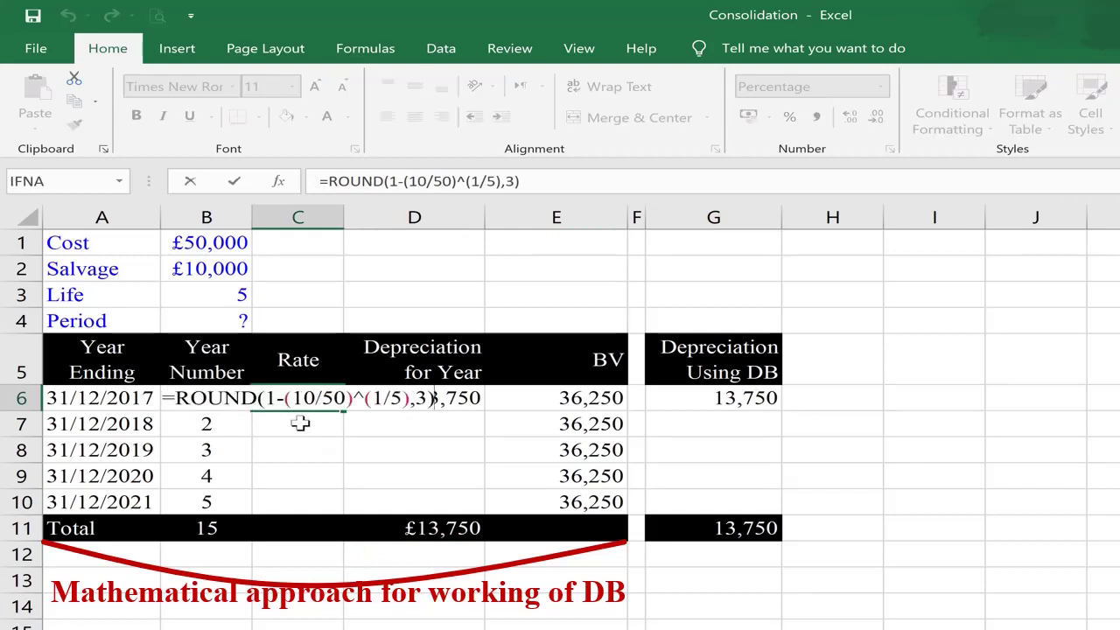
key("Escape")
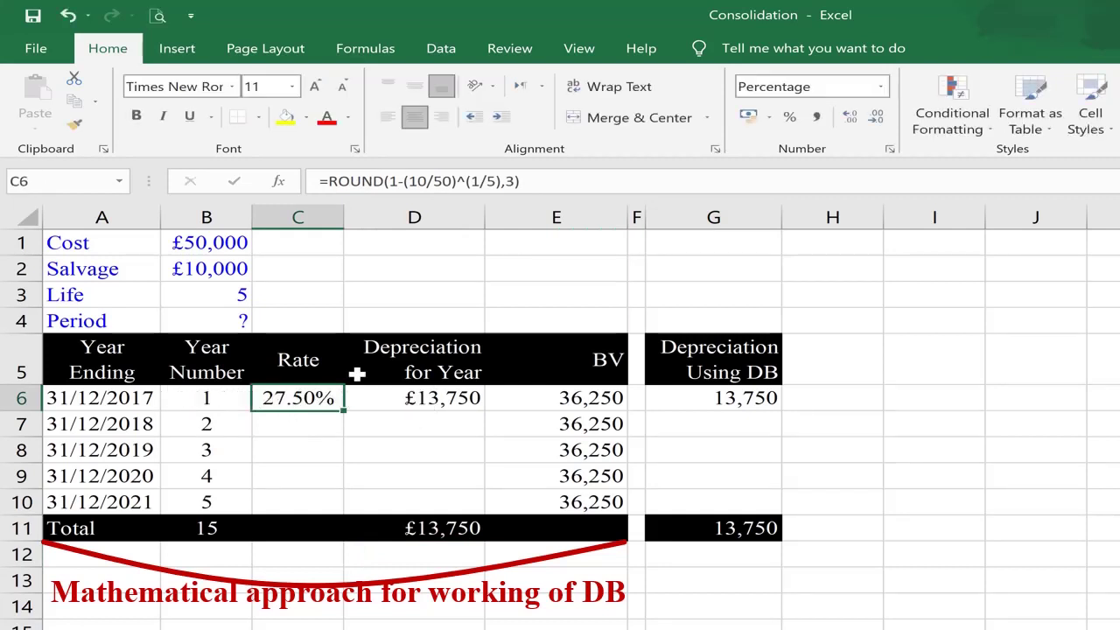
left_click_drag(520, 181, 322, 189)
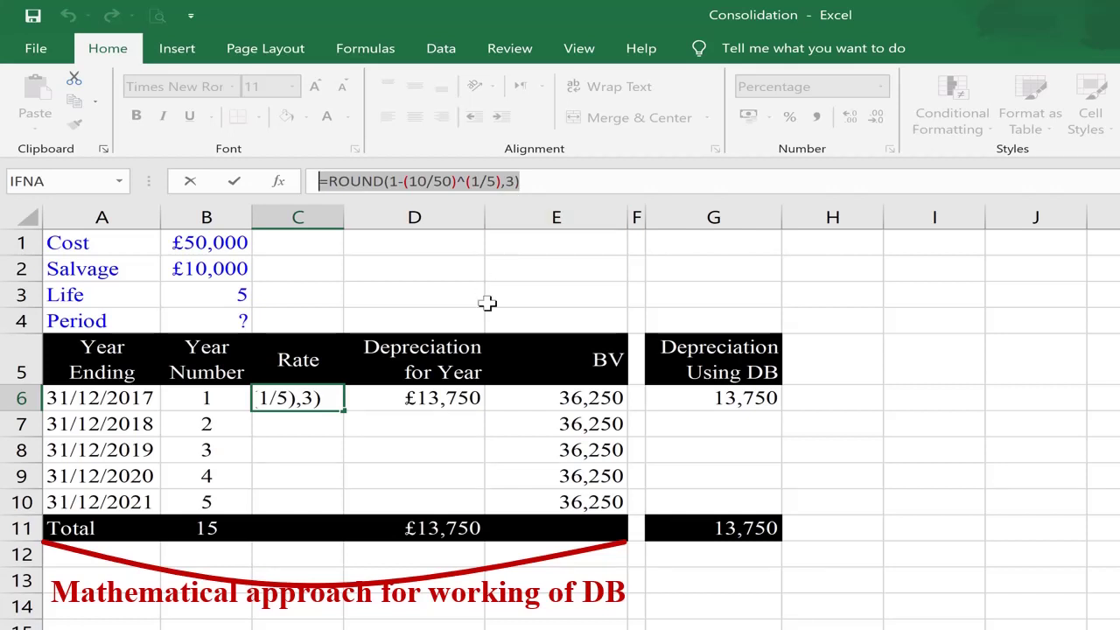
key("ctrl+Return")
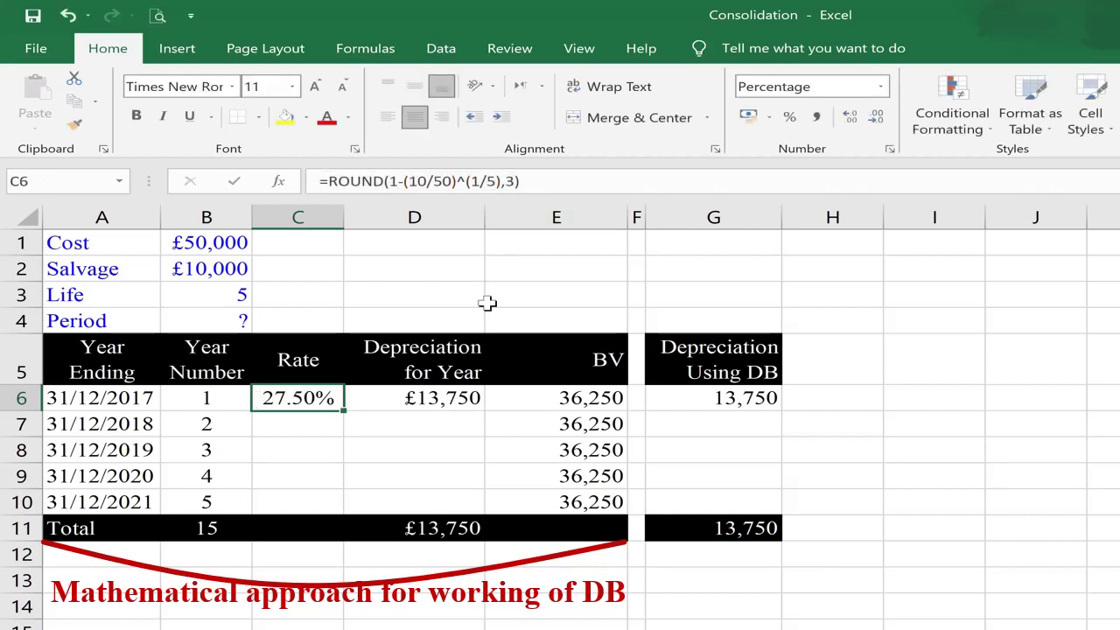
Copy the first-year rate from C6 into C7:C10 for years 2 to 5.
key("ctrl+c")
key("Down")
key("shift+Down")
key("shift+Down")
key("shift+Down")
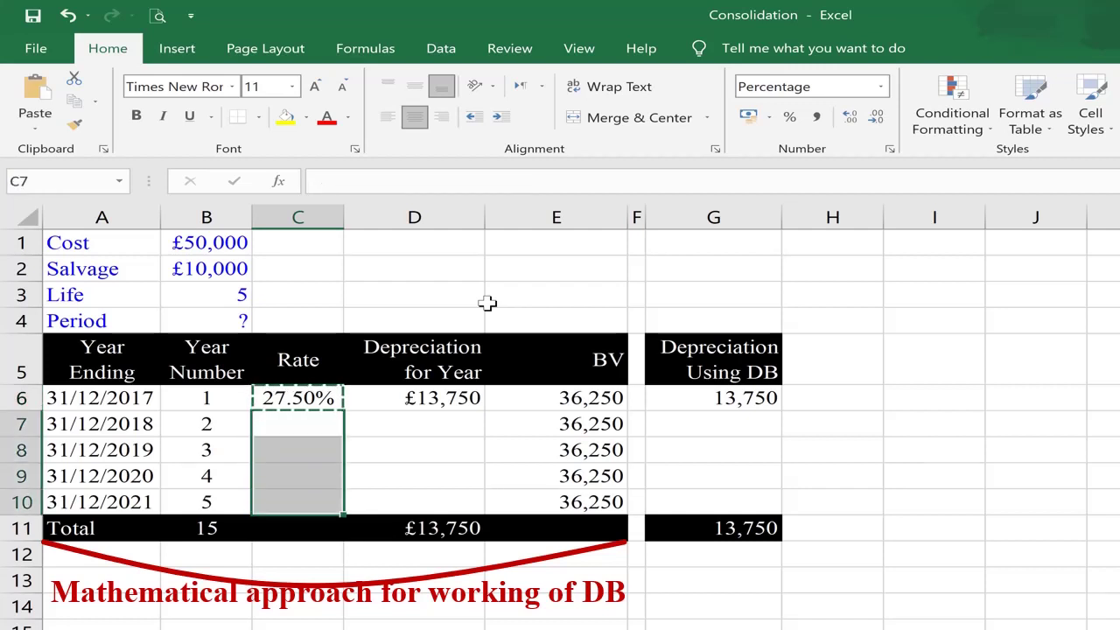
key("ctrl+v")
Check the first-year depreciation formula in D6, and enter =E6*C7 in D7 for the second year's depreciation.
key("Up")
key("Right")
key("F2")
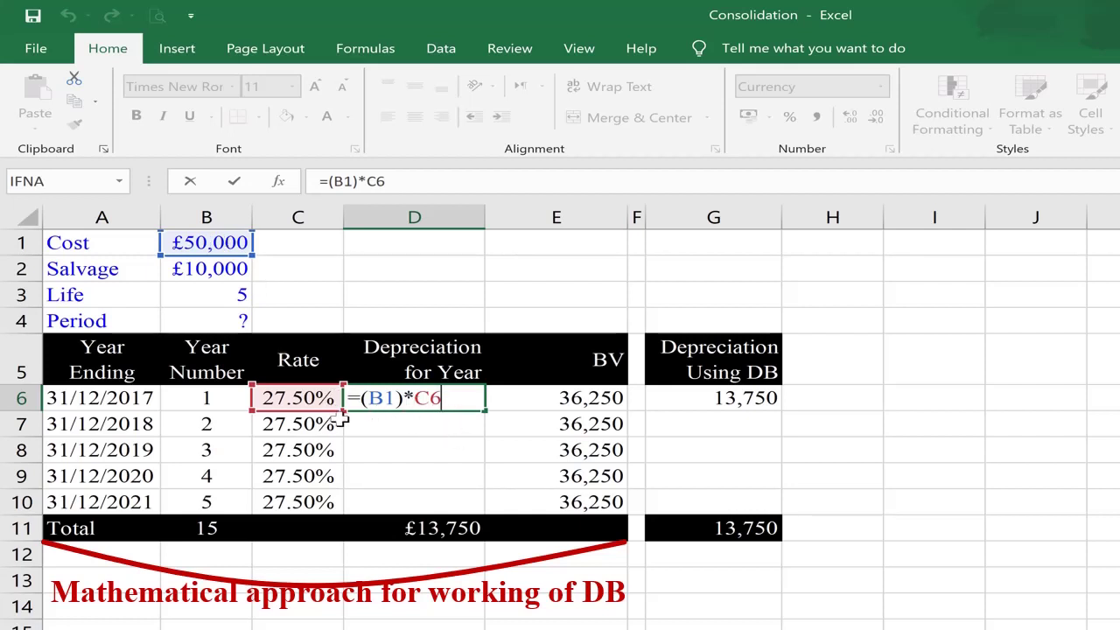
key("Return")
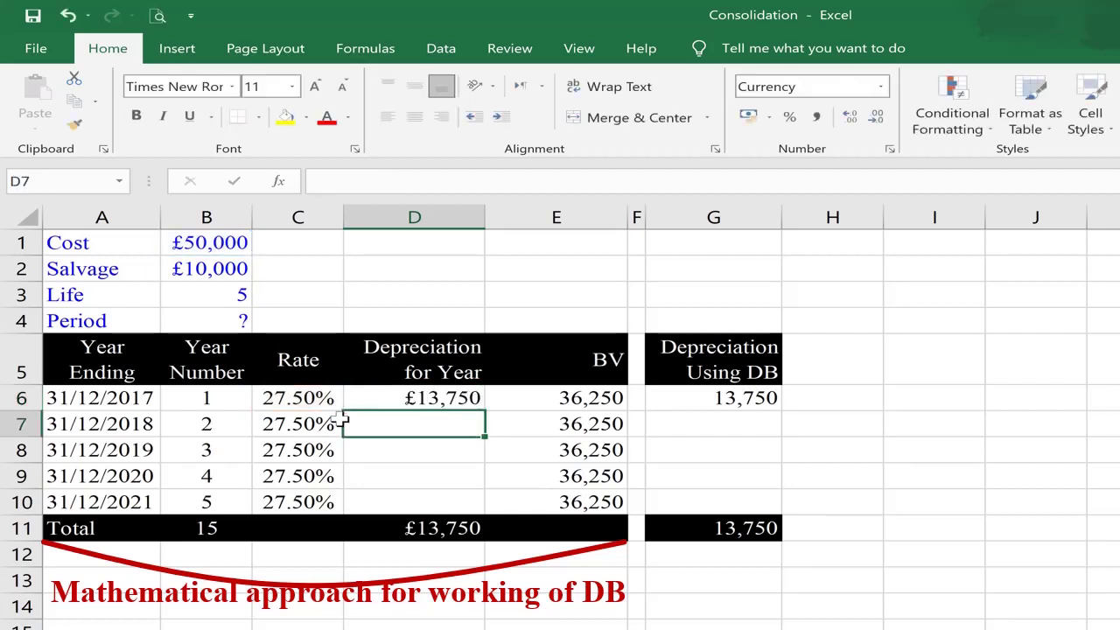
type("=")
key("Right")
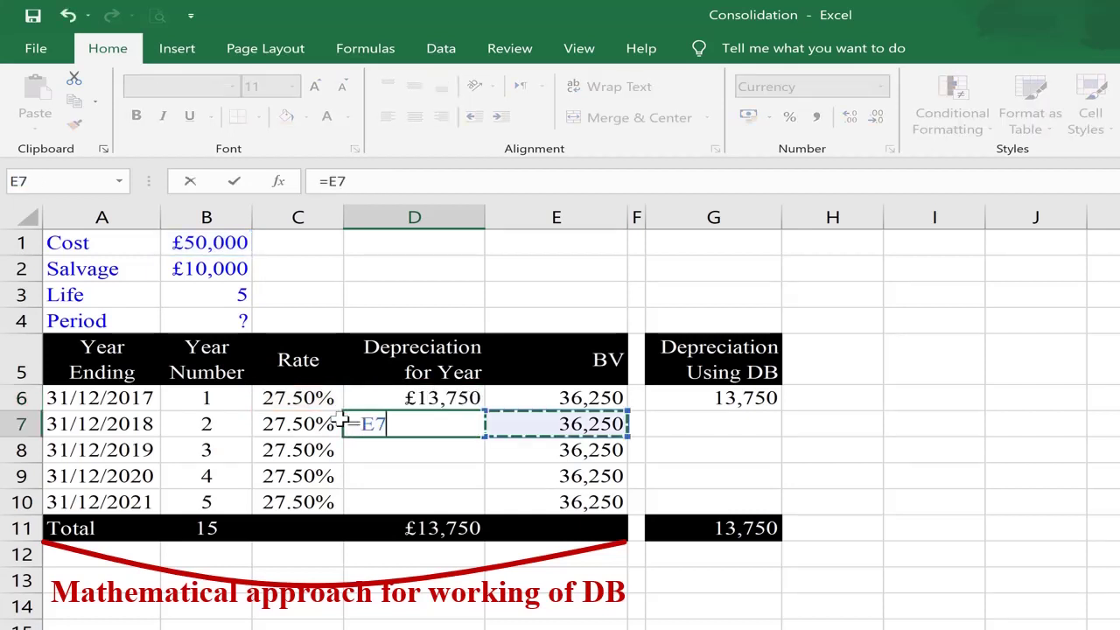
key("Up")
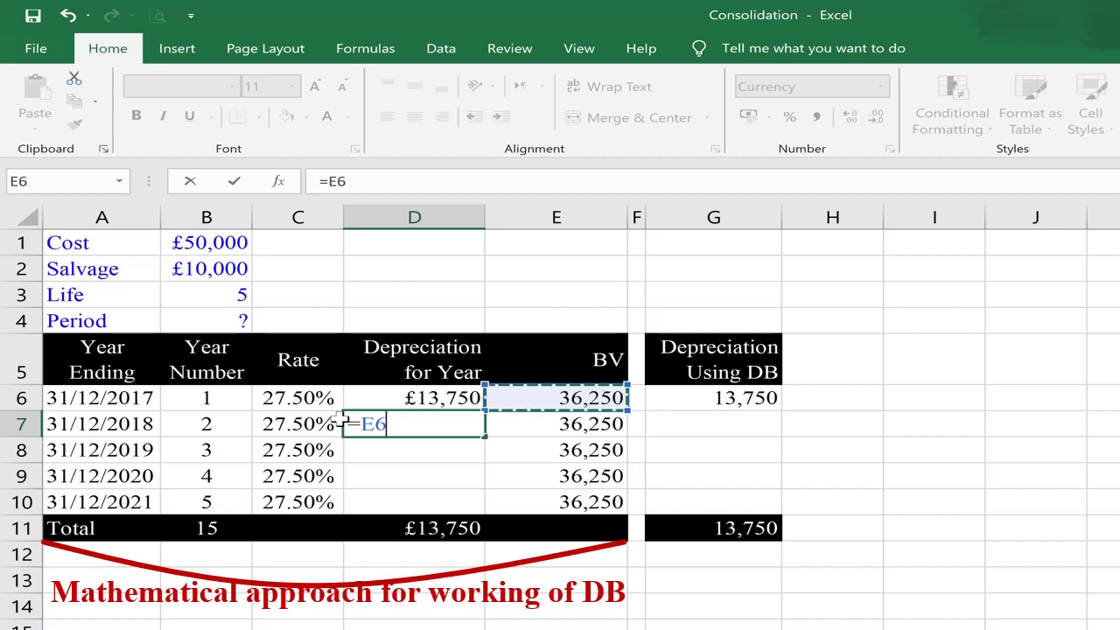
type("*")
key("Left")
key("Return")
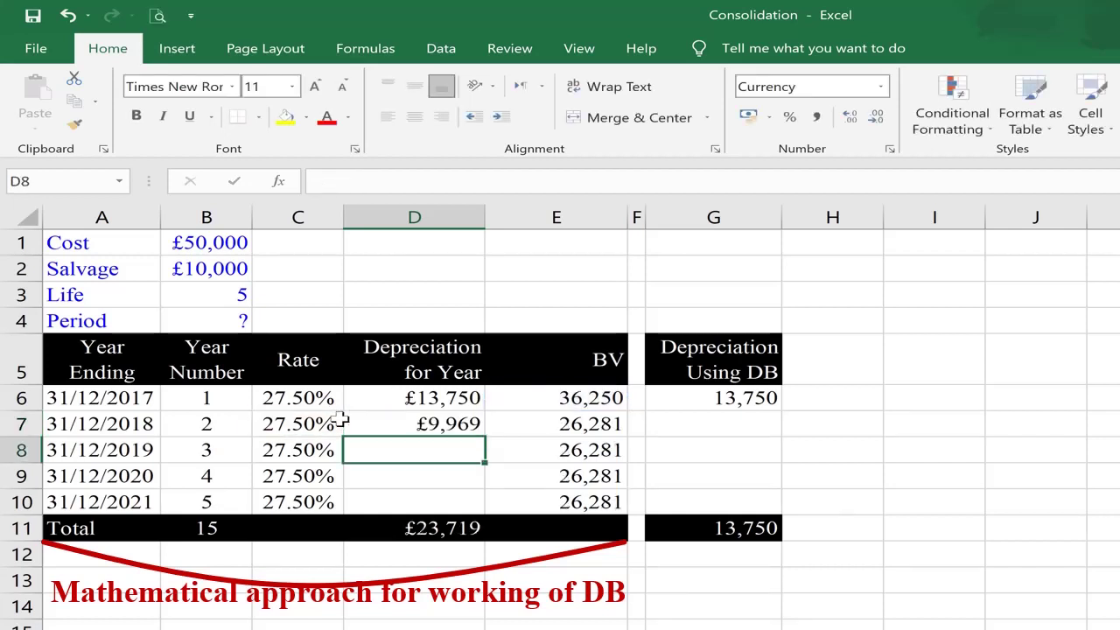
Fill the second-year depreciation formula down through D8:D10 for years 3 to 5.
key("ctrl+d")
key("Down")
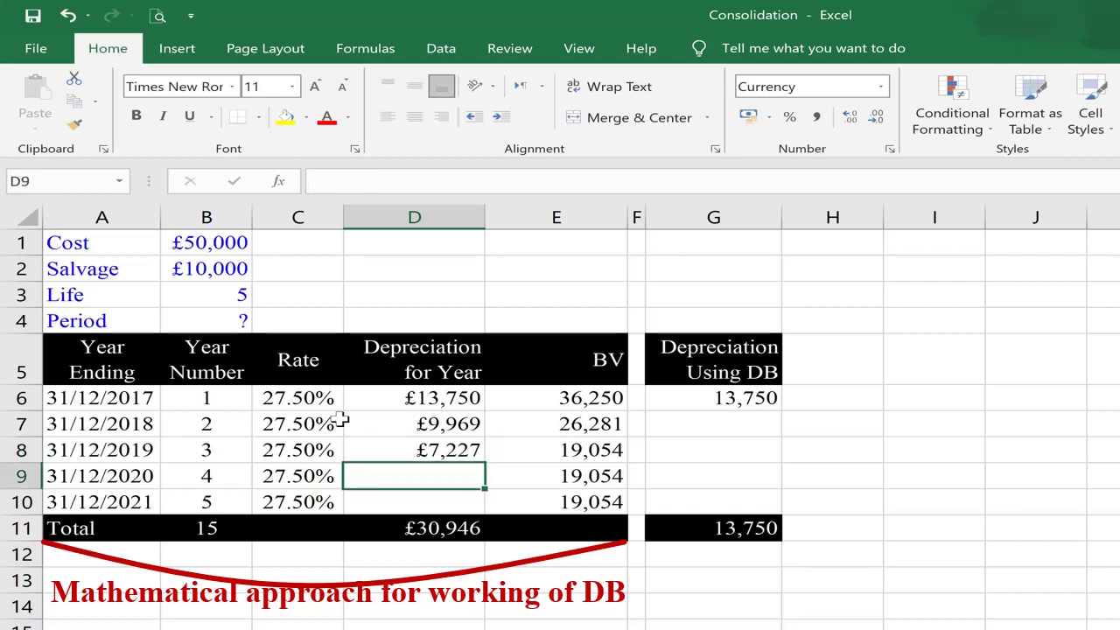
key("ctrl+d")
key("Down")
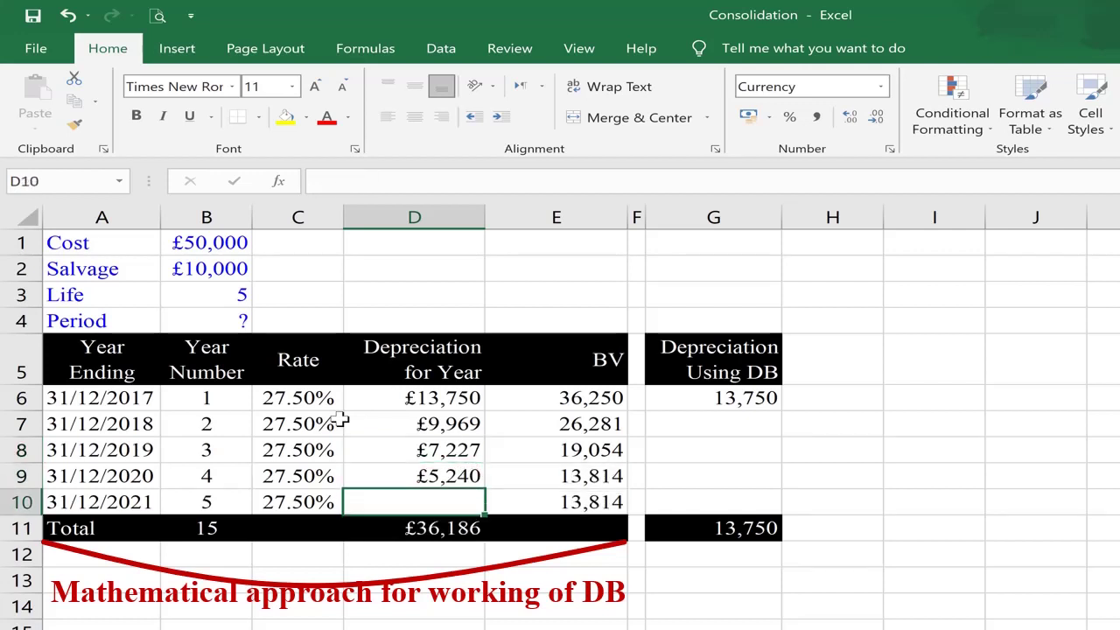
key("ctrl+d")
Select the yearly depreciation amounts in D6:D10 for review.
key("Up")
key("Up")
key("Up")
key("Up")
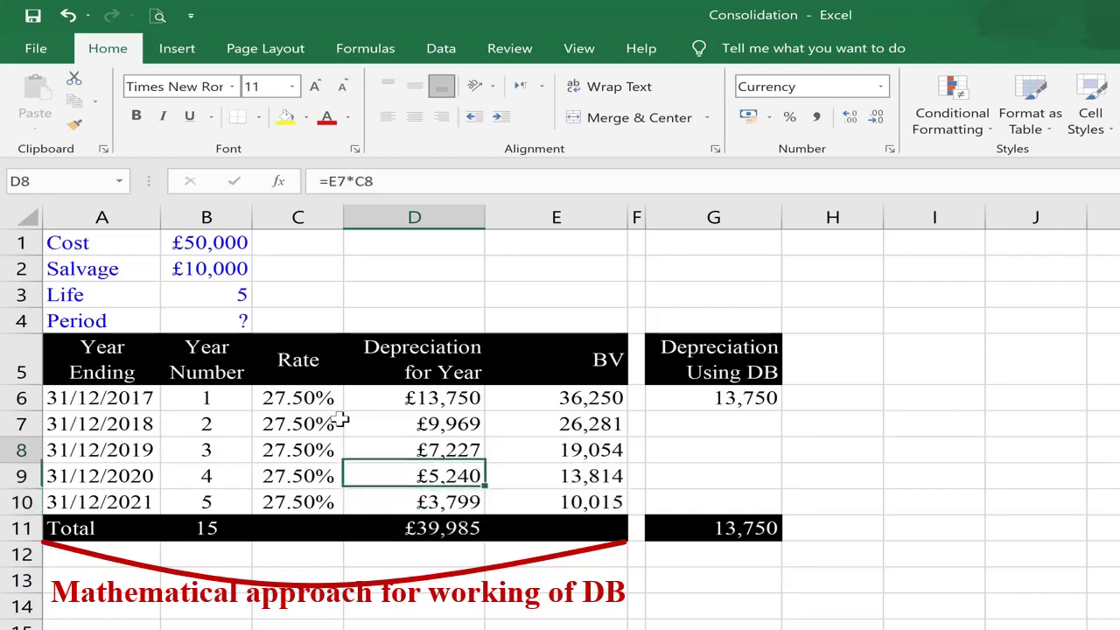
key("ctrl+shift+Down")
key("shift+Up")
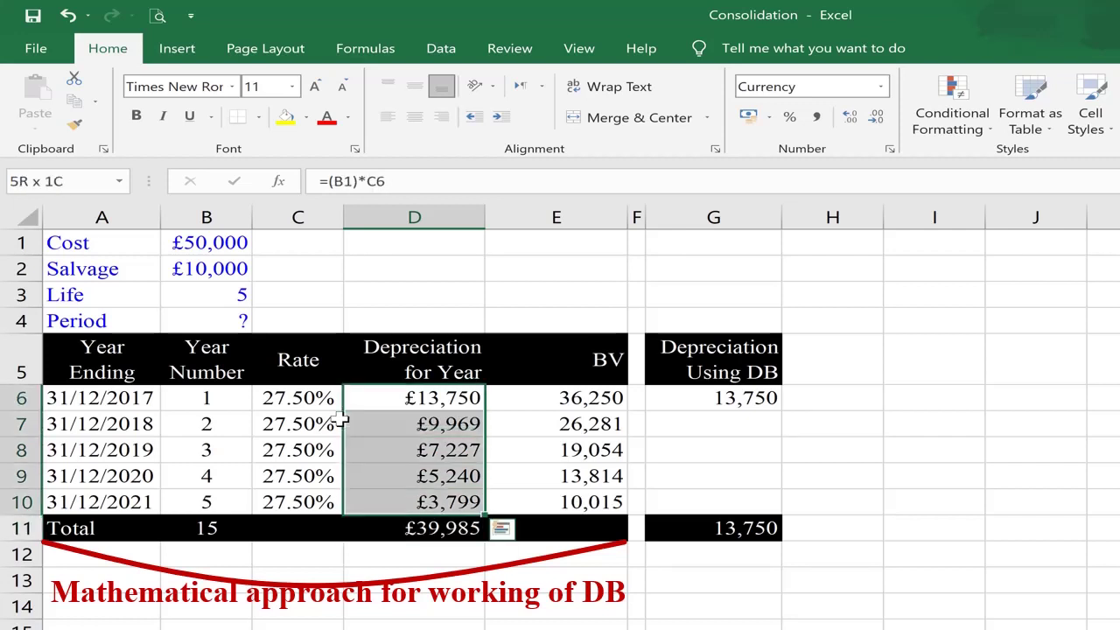
Review the total depreciation in D11 against the cost in B1 and the salvage value in B2.
key("shift+Up")
key("shift+Down")
key("Down")
key("Down")
key("Down")
key("Down")
key("Down")
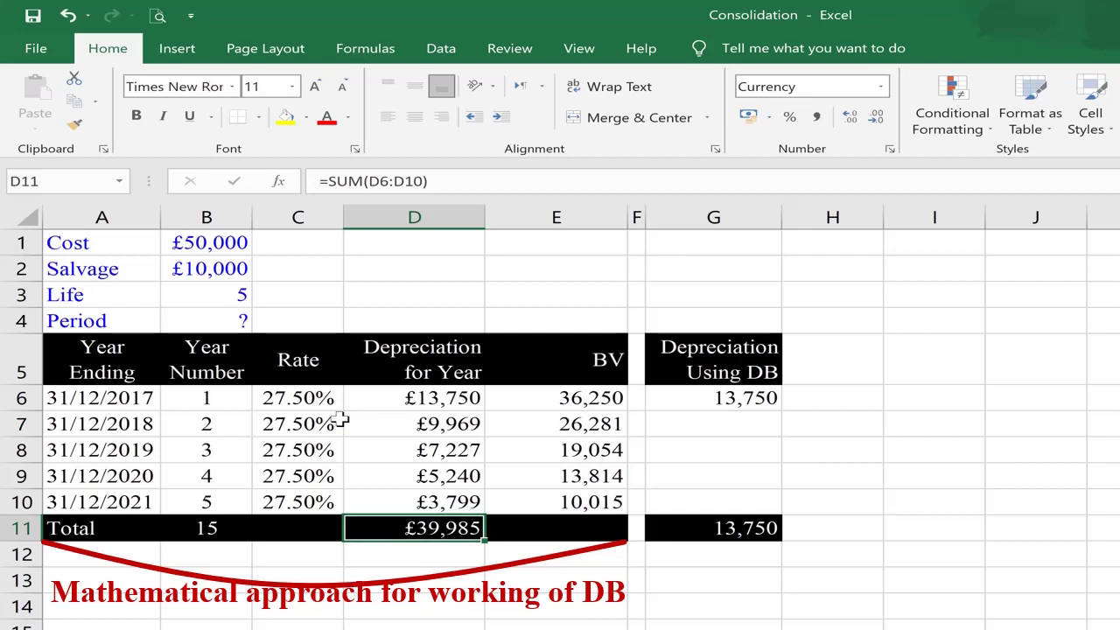
left_click(186, 266)
left_click(190, 245)
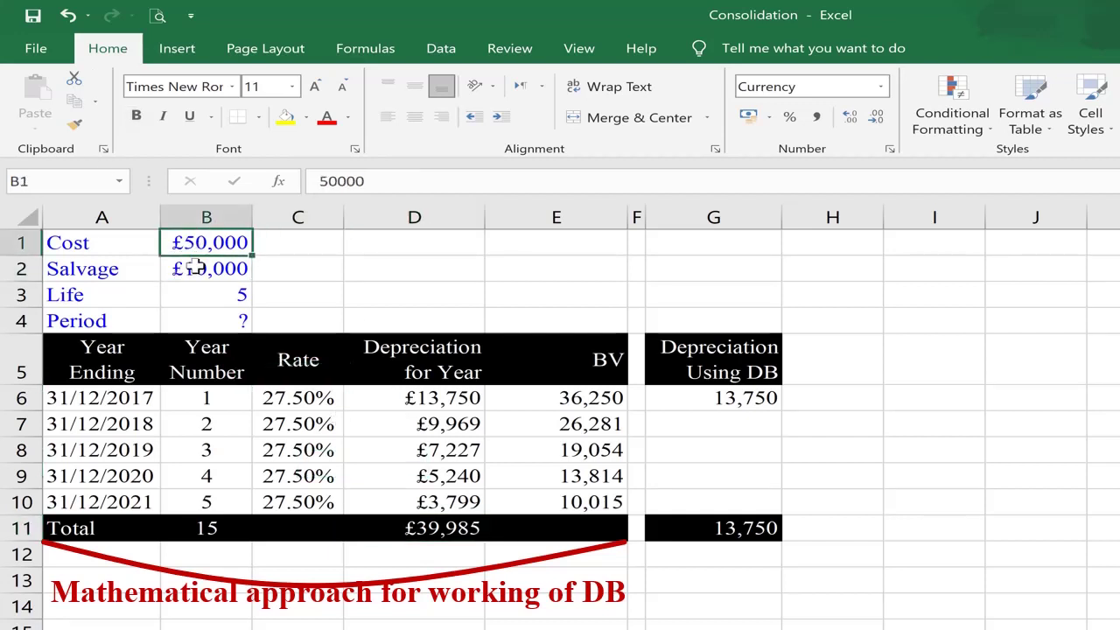
left_click(194, 269)
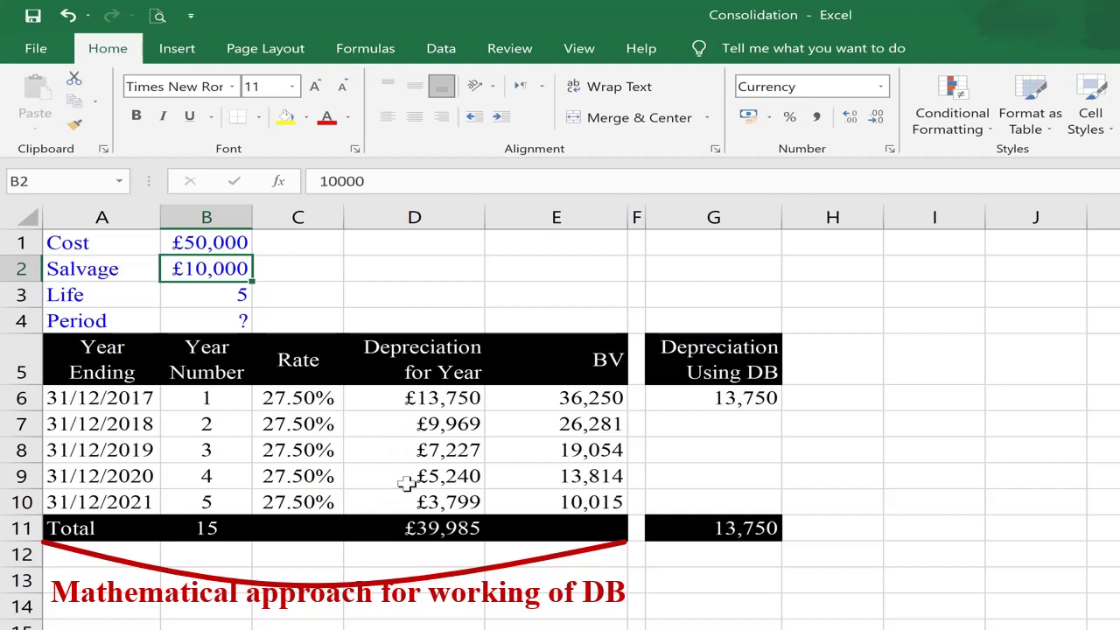
left_click(429, 535)
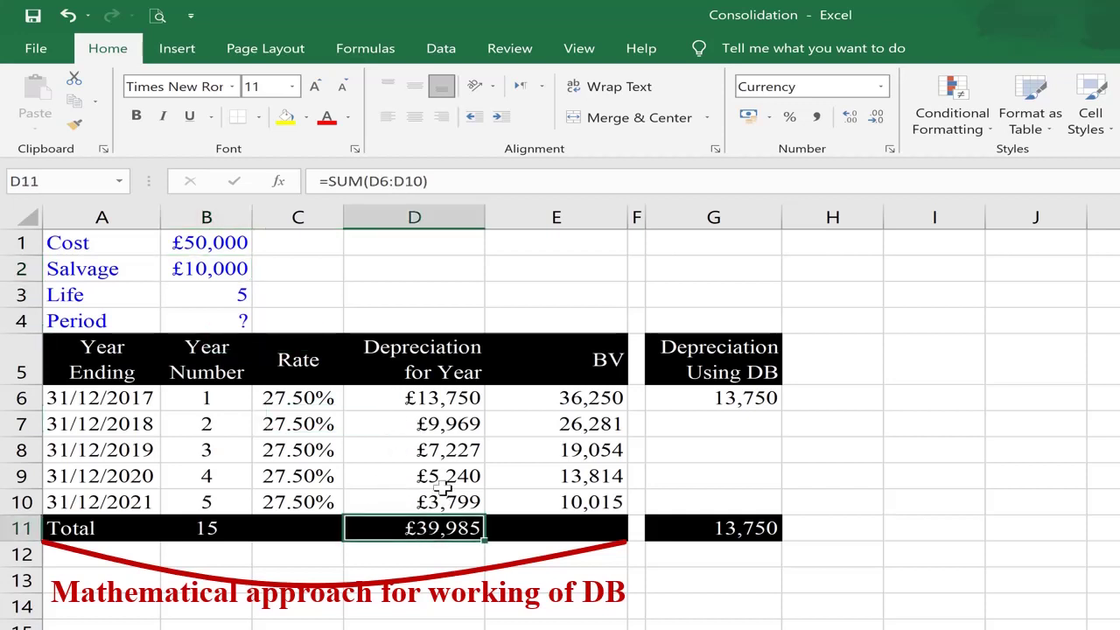
Check the first-year depreciation in D6 and examine the arguments of the DB formula in G6.
left_click(429, 400)
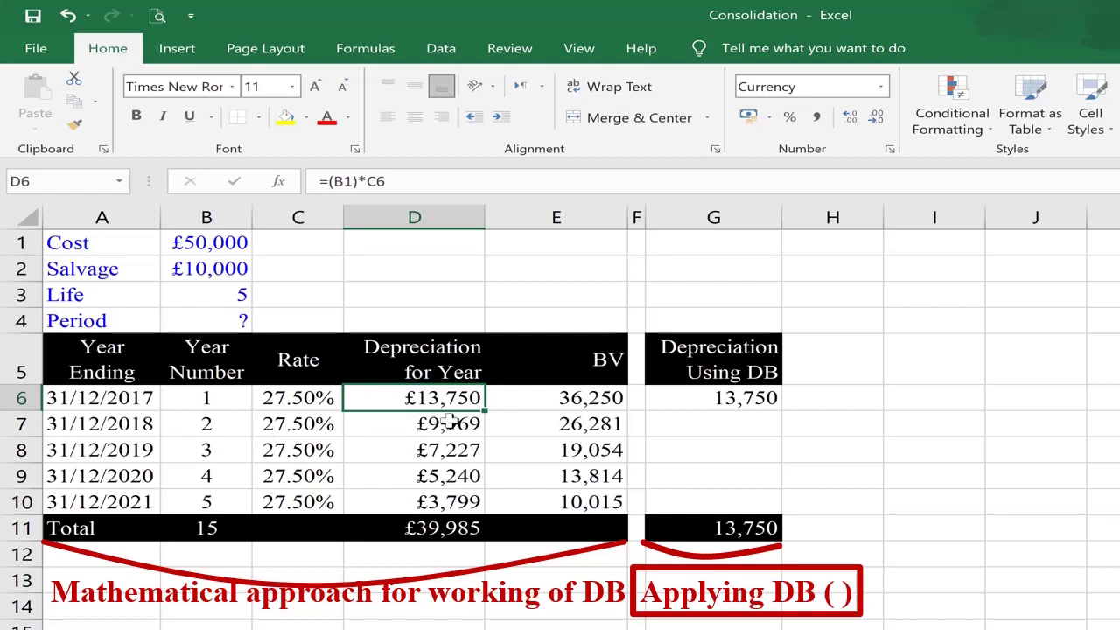
left_click(709, 402)
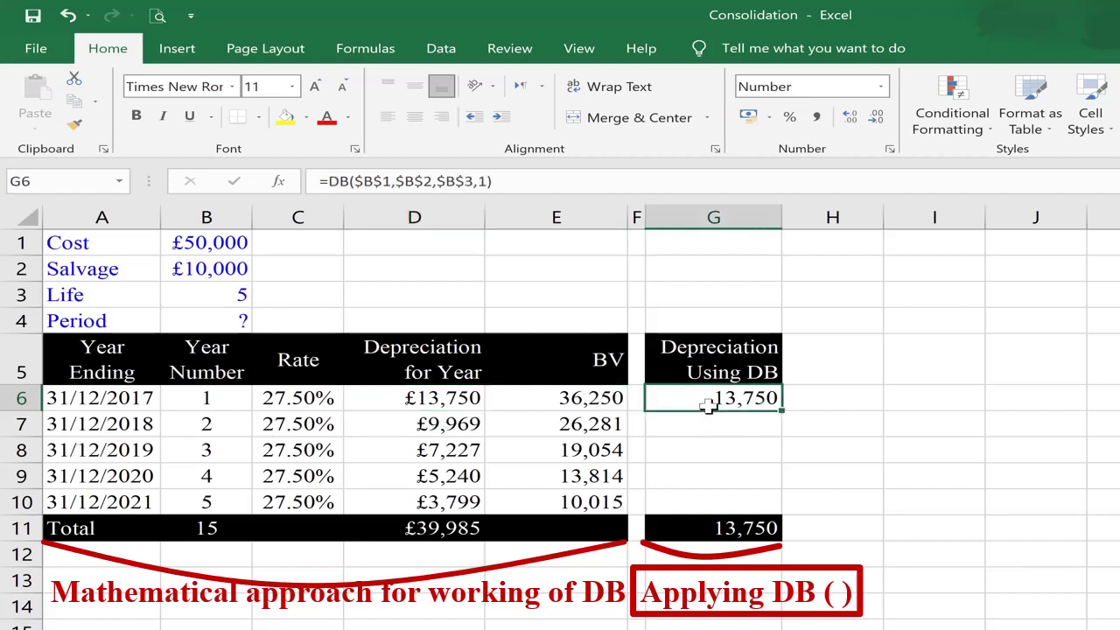
key("F2")
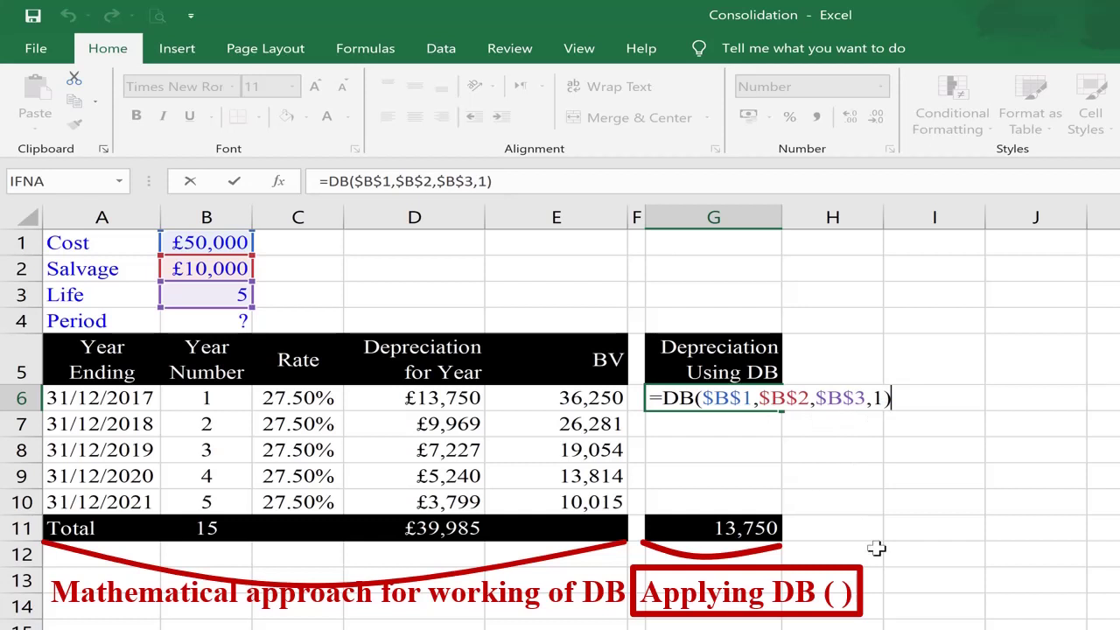
key("Return")
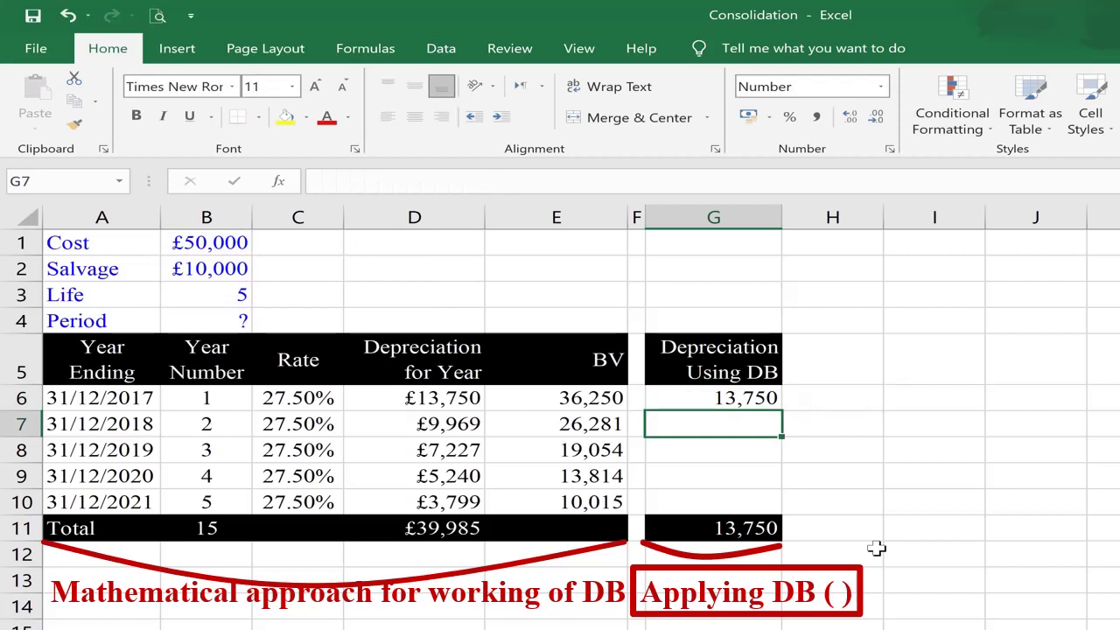
Copy the DB formula from G6 into G7 and set its period to 2.
key("ctrl+d")
key("F2")
key("Left")
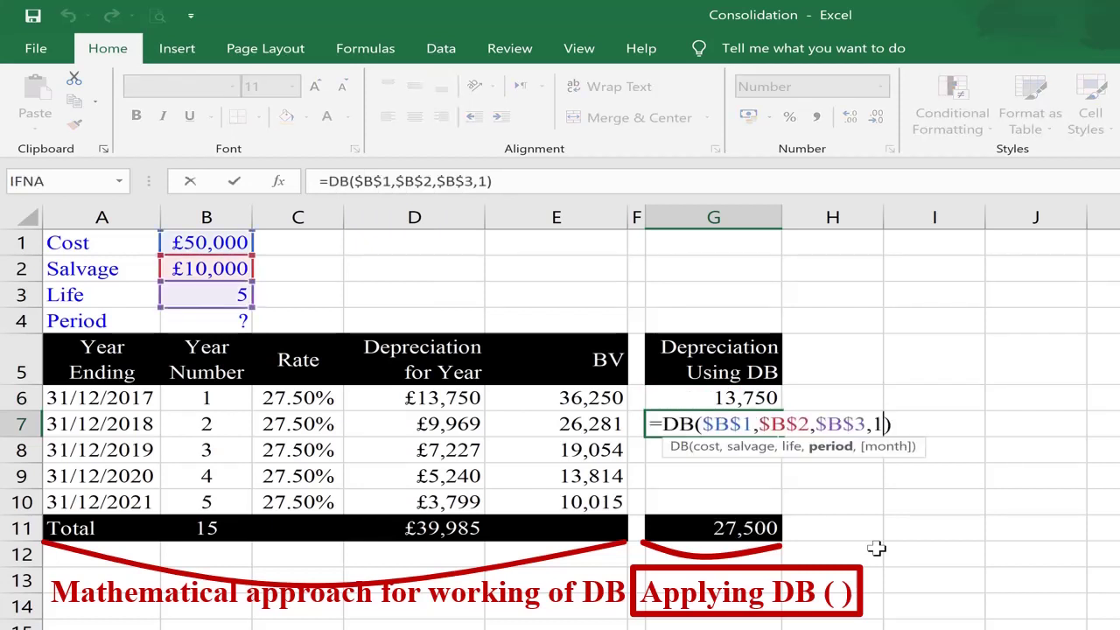
key("BackSpace")
type("2")
key("Return")
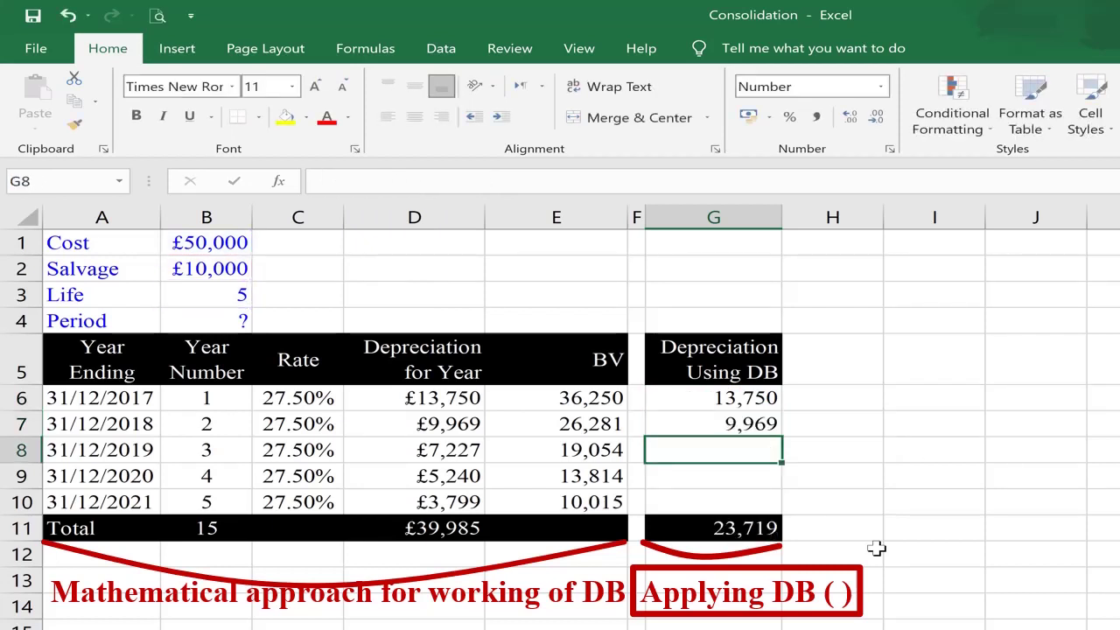
Fill the DB formula down into G8 and set its period to 3 for the third year.
key("ctrl+d")
key("F2")
key("Left")
key("BackSpace")
type("3")
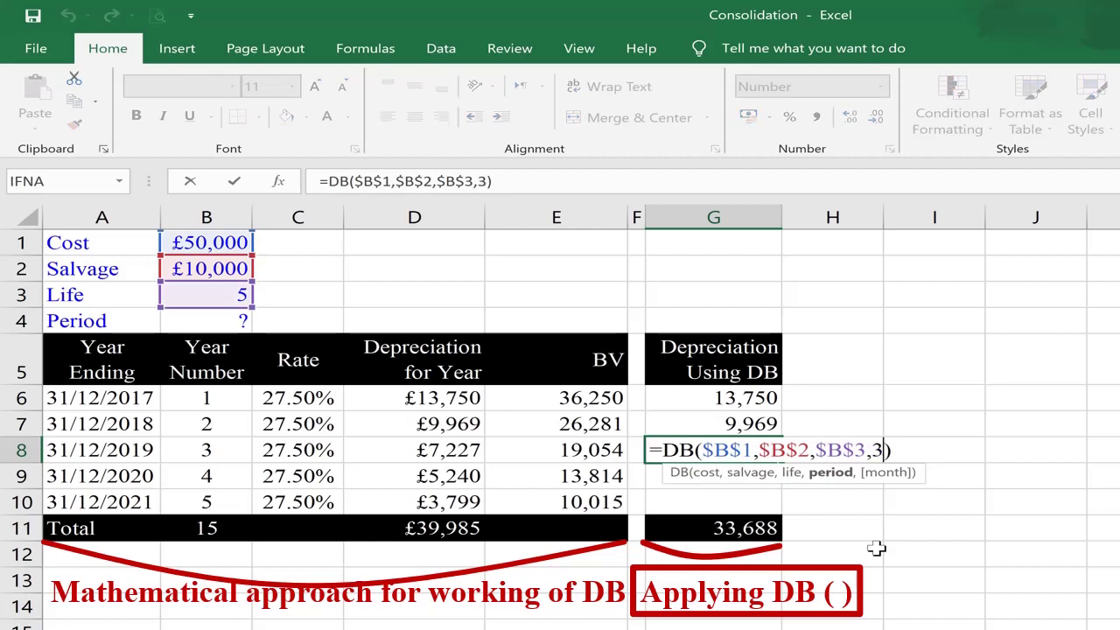
key("Return")
Copy the DB formula down into G9 and set its period argument to 4.
key("ctrl+d")
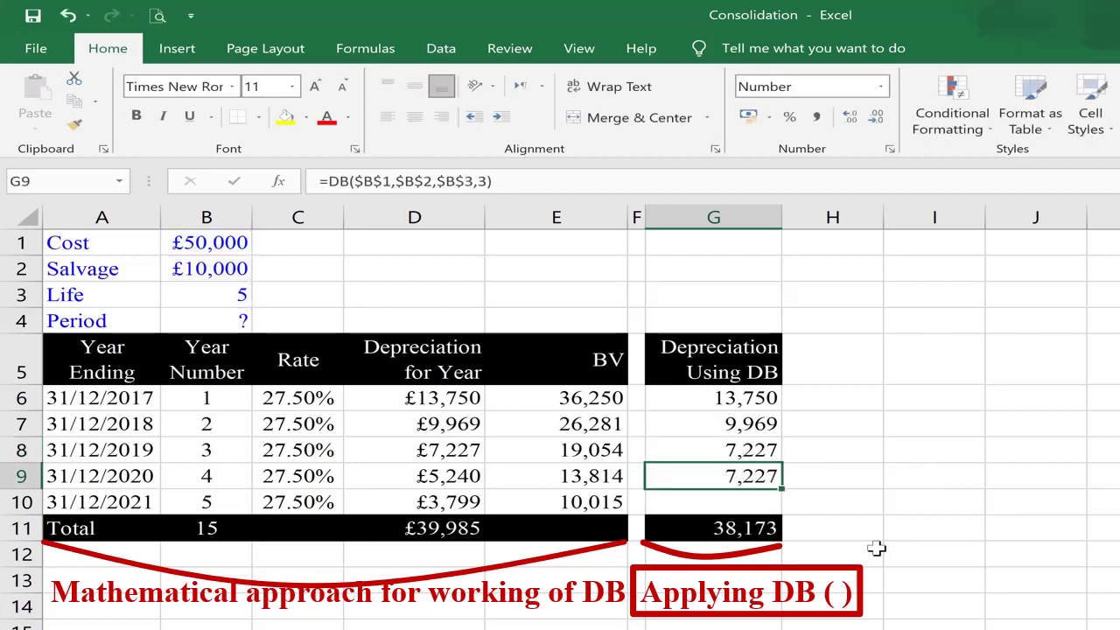
key("F2")
key("Left")
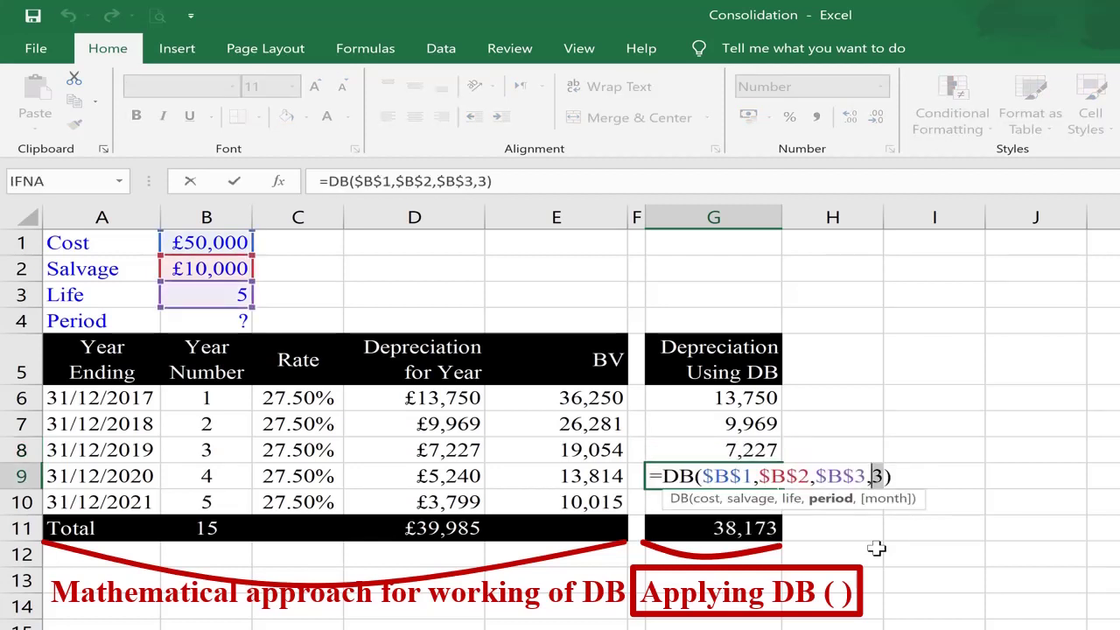
key("BackSpace")
type("4")
key("Return")
Fill the DB formula down into G10 and set its period to 5 for the final year.
key("ctrl+d")
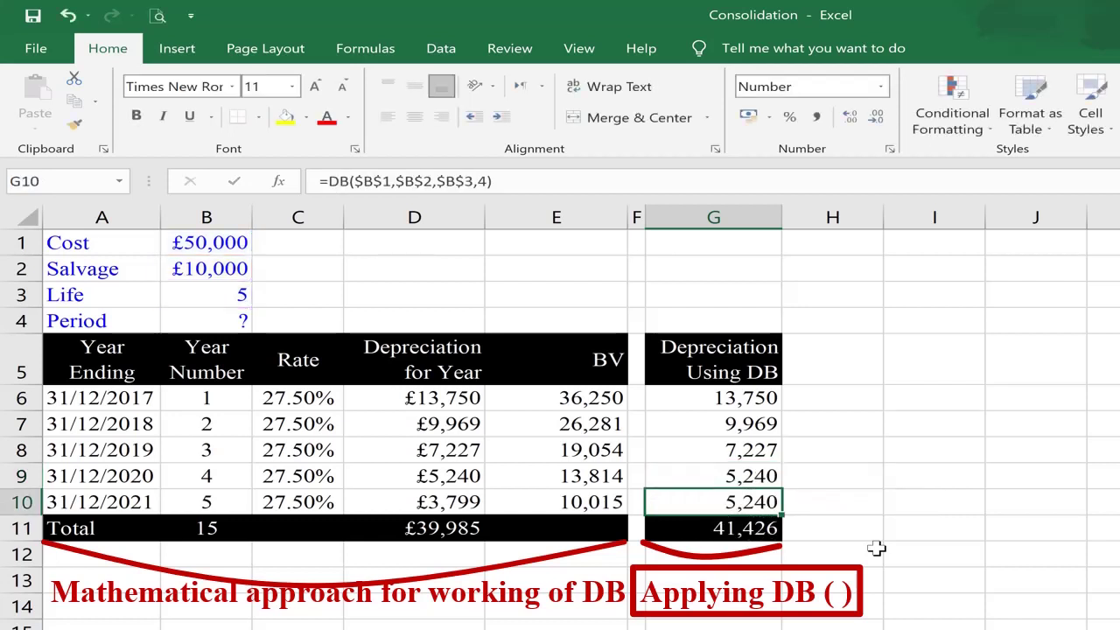
key("F2")
key("Left")
key("shift+Left")
type("5")
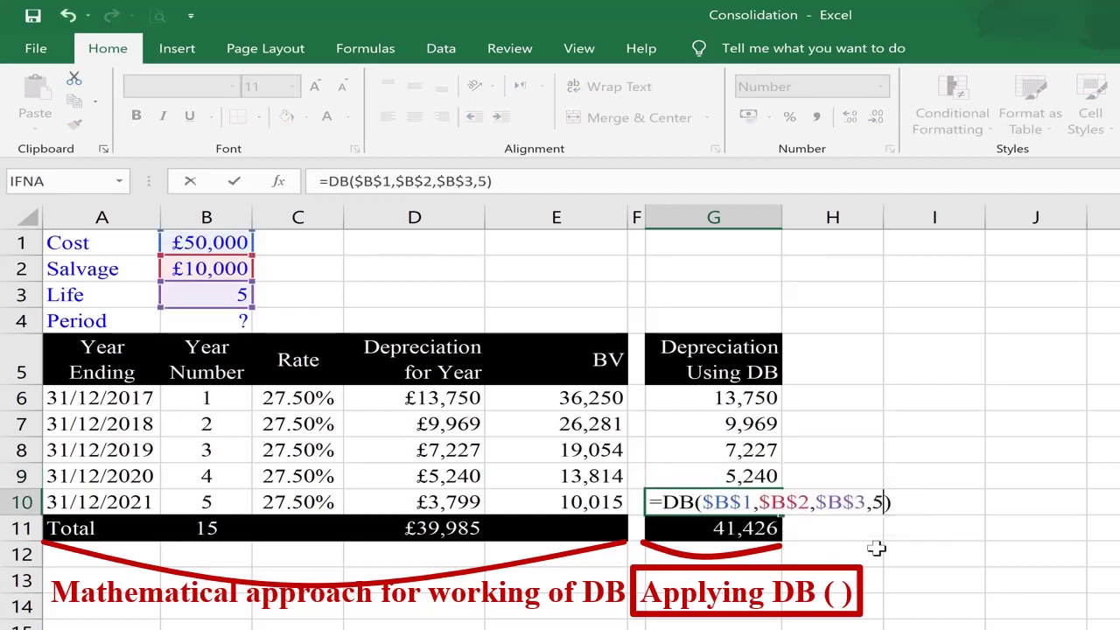
key("Return")
Select the yearly DB function results in G6:G10 for review.
key("Up")
key("Up")
key("Up")
key("Up")
key("shift+Down")
key("shift+Down")
key("shift+Down")
key("shift+Down")
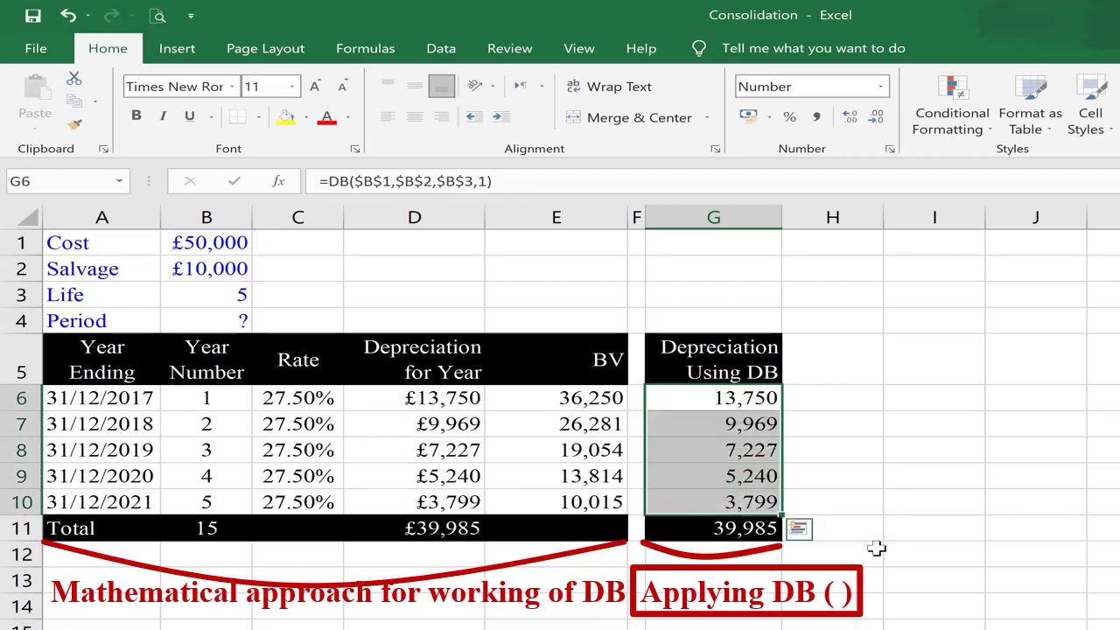
Compare the mathematically calculated depreciation in D6:D10 with the DB results in G6:G10 and their total in G11.
left_click(725, 397)
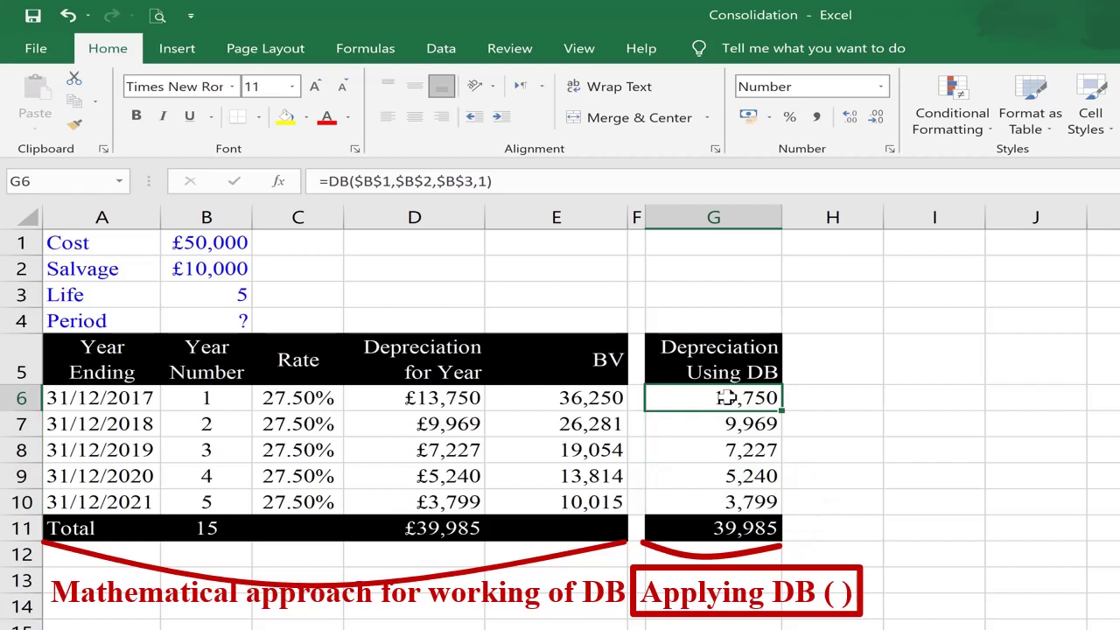
left_click(431, 398)
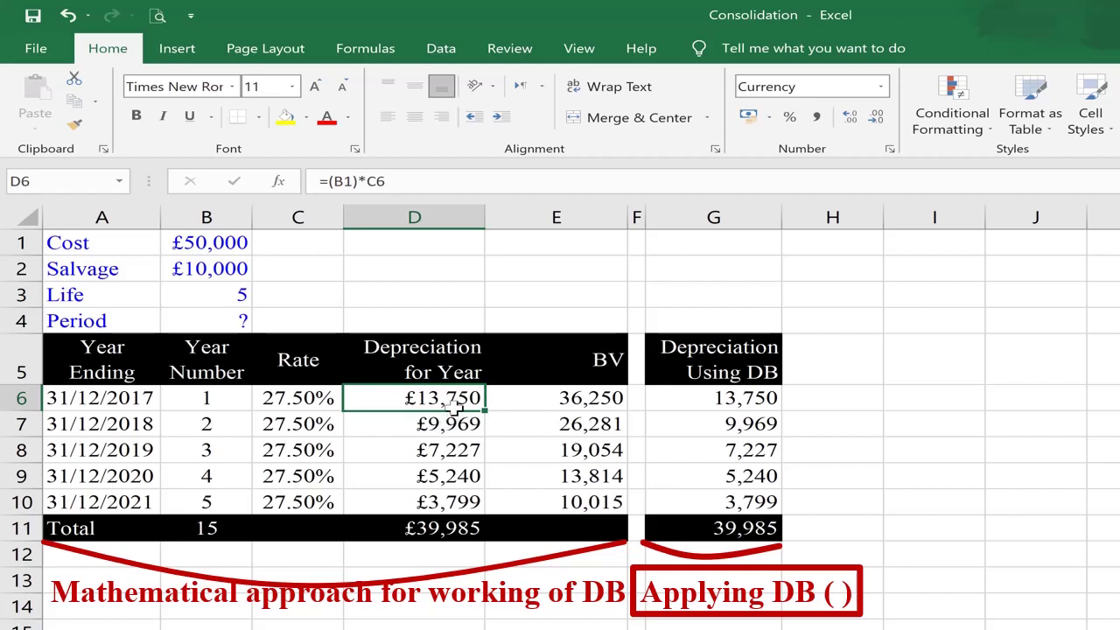
left_click_drag(458, 400, 469, 499)
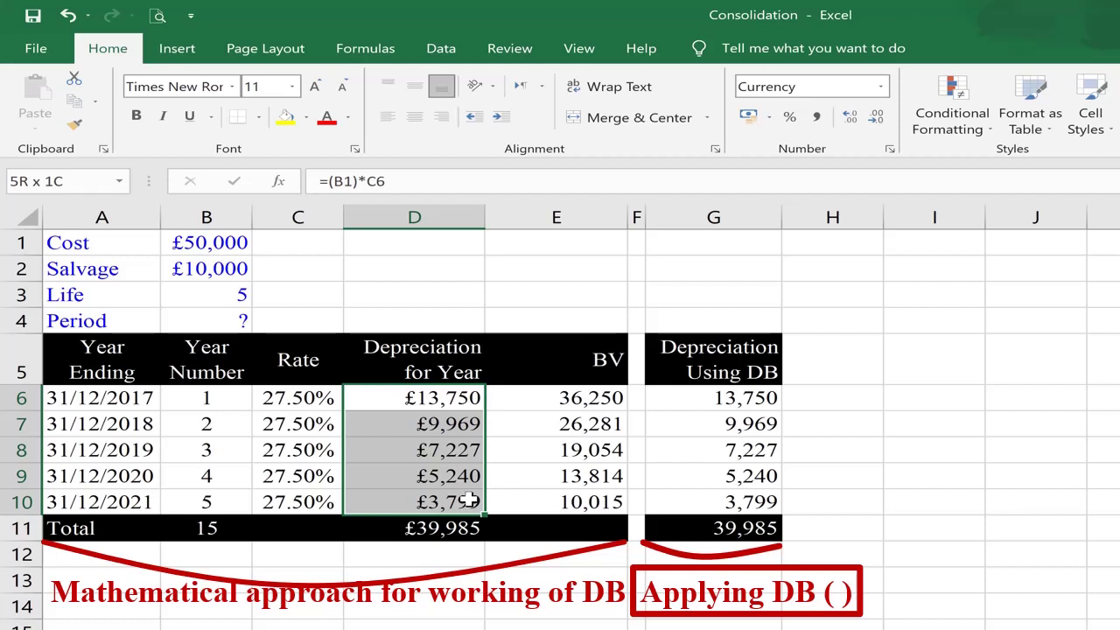
left_click_drag(707, 398, 707, 498)
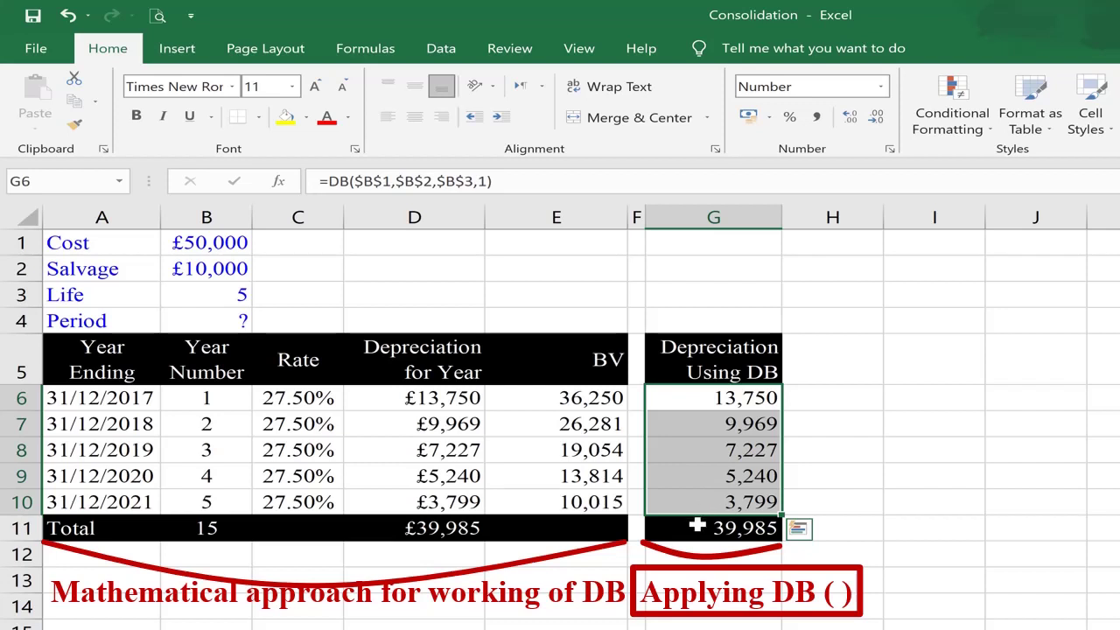
left_click(700, 527)
left_click_drag(723, 397, 727, 499)
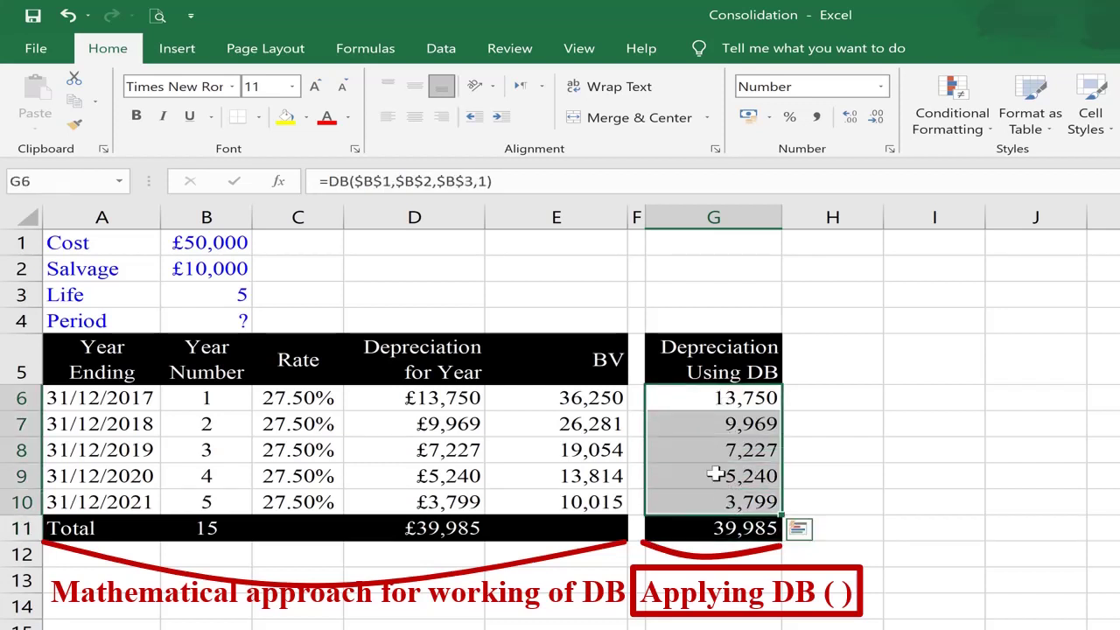
Inspect the cell references and period argument of the first-year DB formula in G6.
left_click(705, 399)
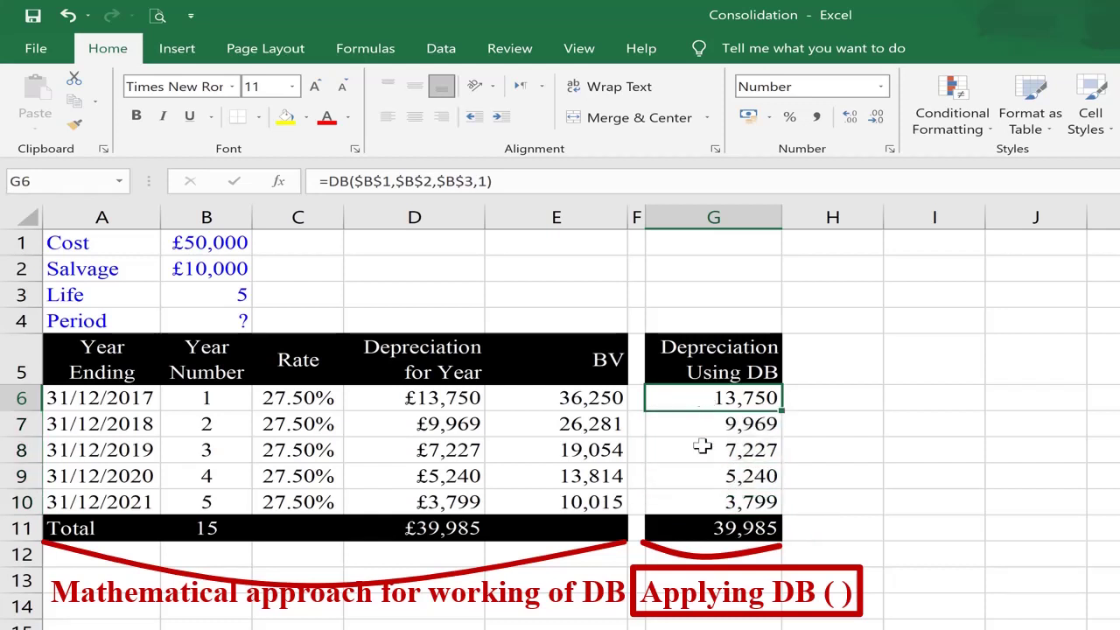
key("F2")
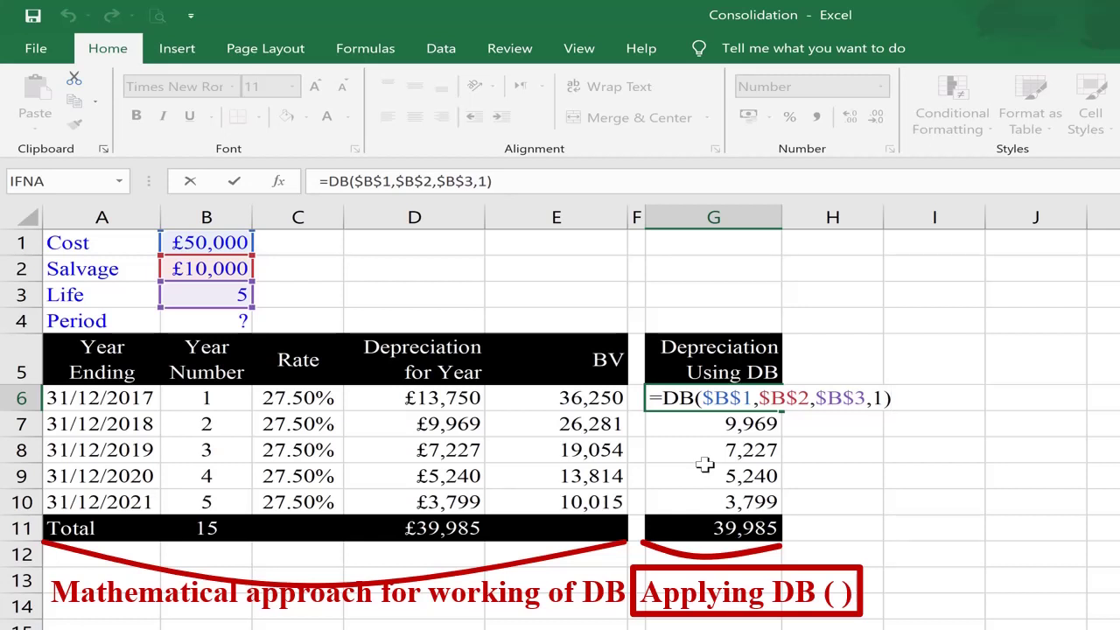
key("Return")
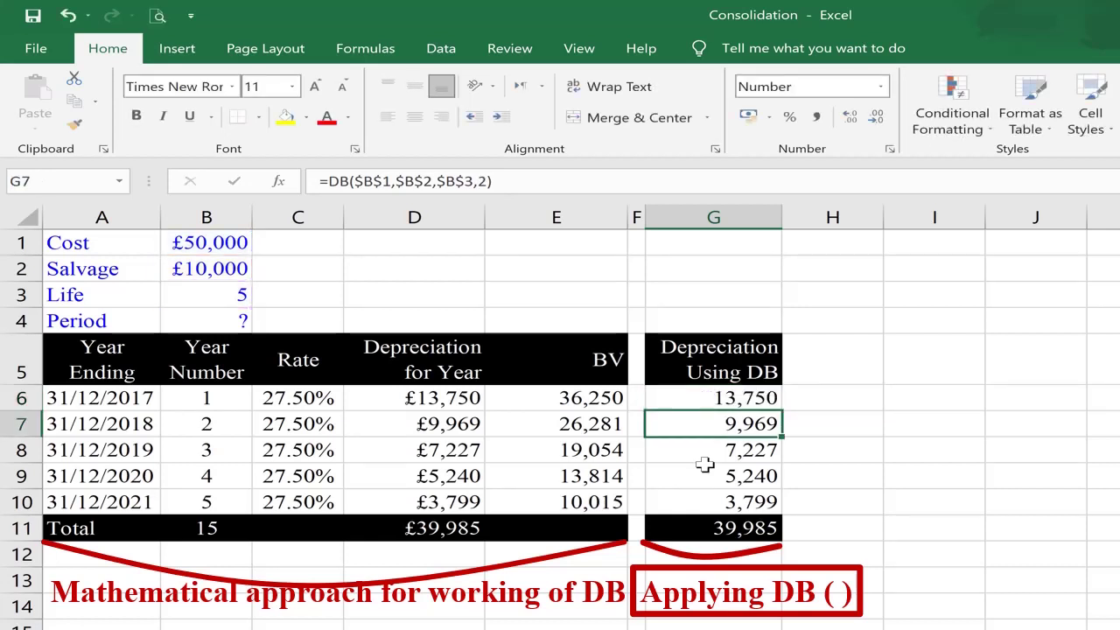